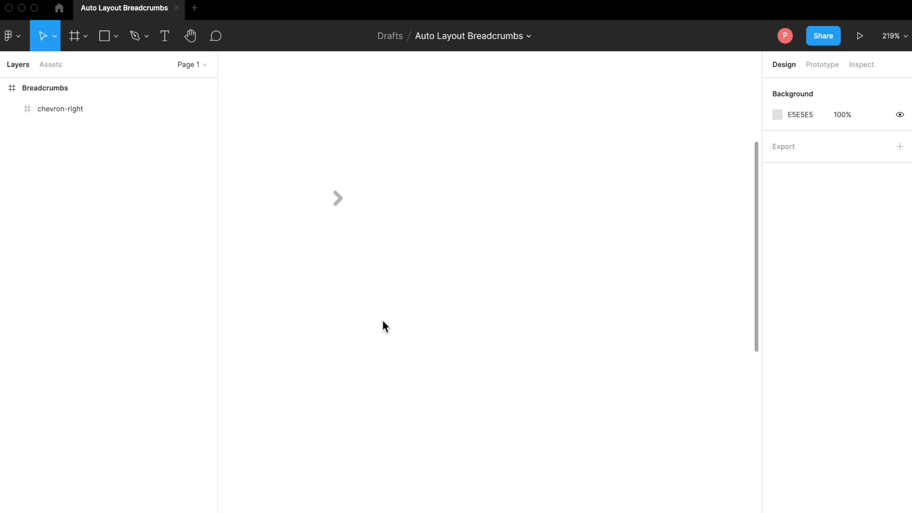
# Step: Create a 'User Profile' text layer below the chevron in the Breadcrumbs frame
pyautogui.press('t')
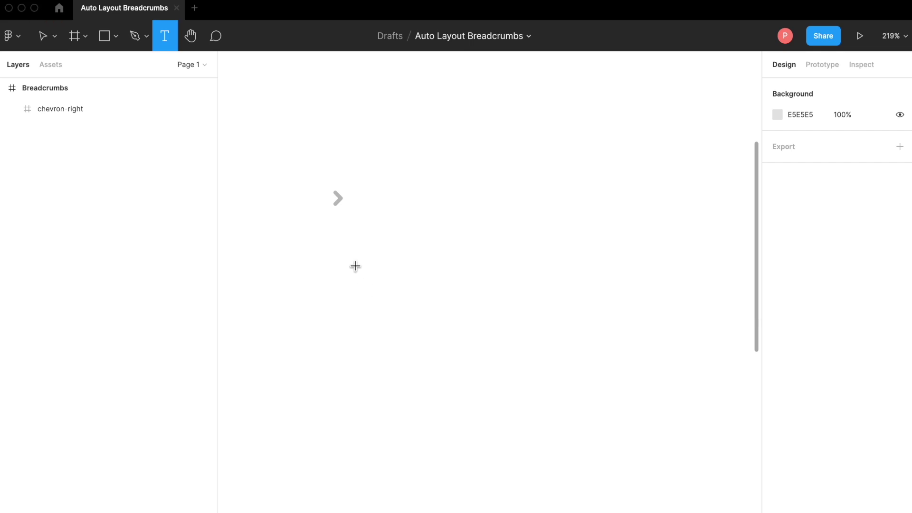
pyautogui.click(354, 266)
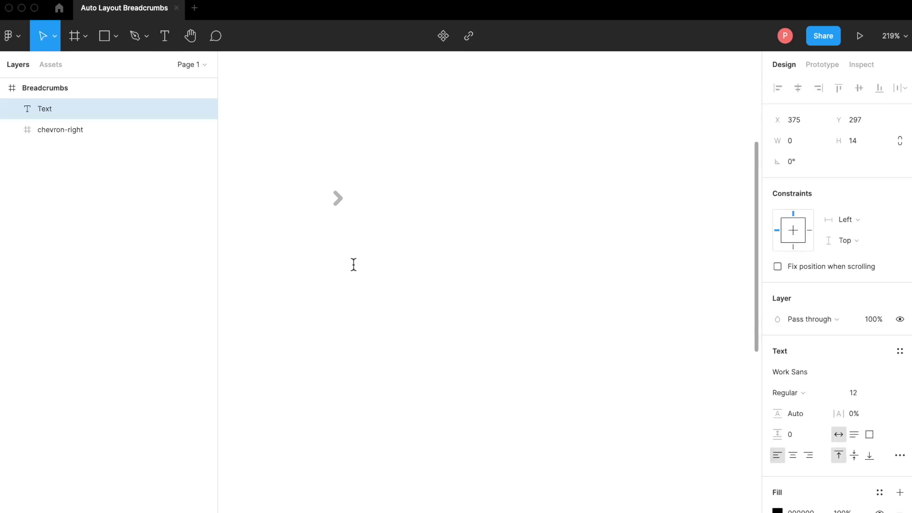
pyautogui.write('User Profile')
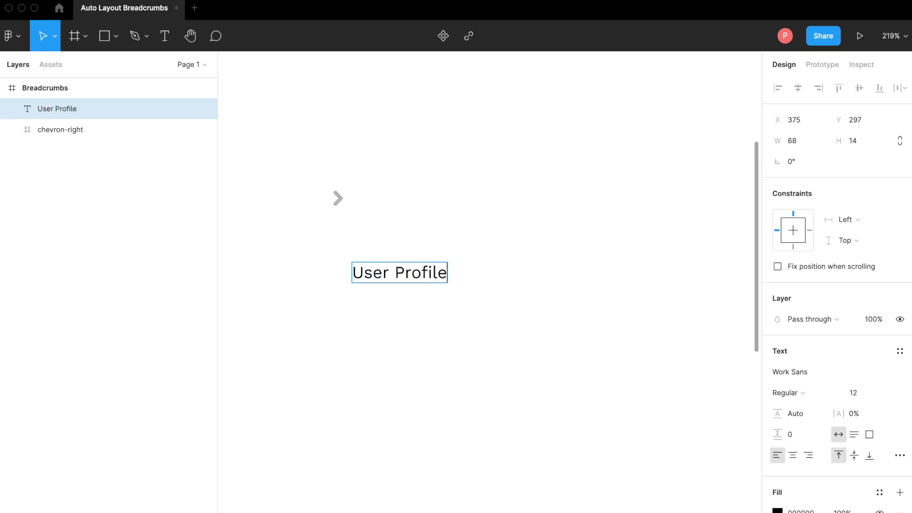
pyautogui.press('Escape')
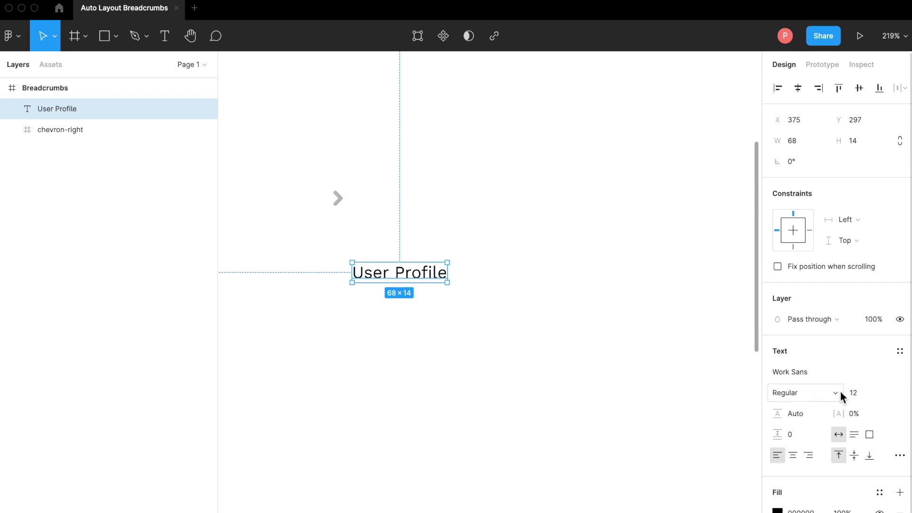
# Step: Set the User Profile text to font size 24 and SemiBold weight
pyautogui.click(855, 398)
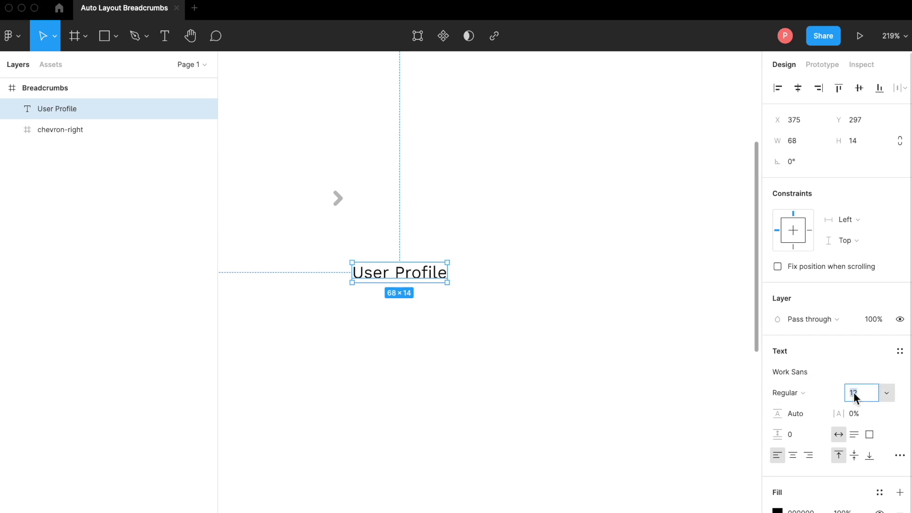
pyautogui.write('24')
pyautogui.press('Return')
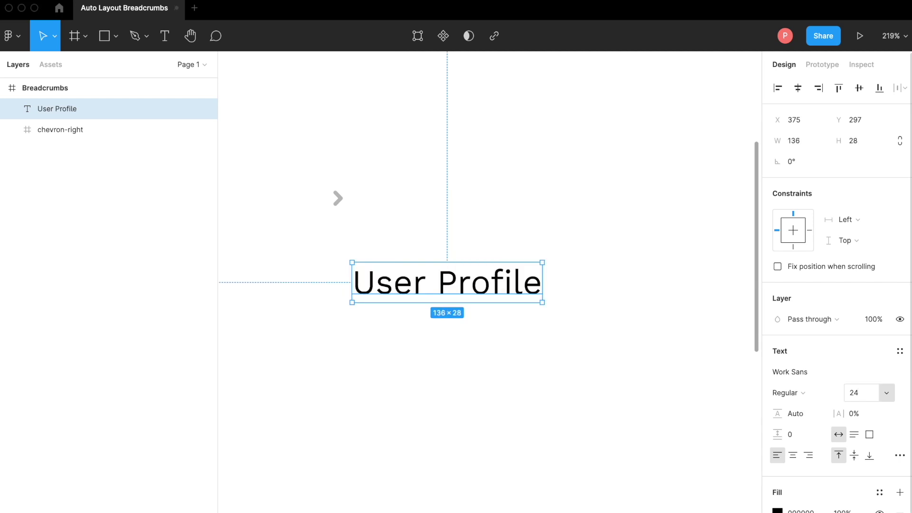
pyautogui.click(815, 401)
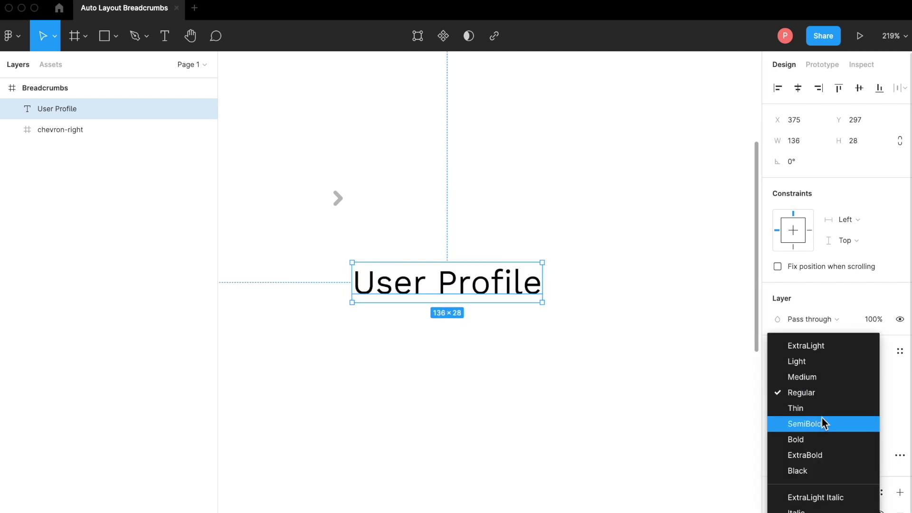
pyautogui.click(806, 378)
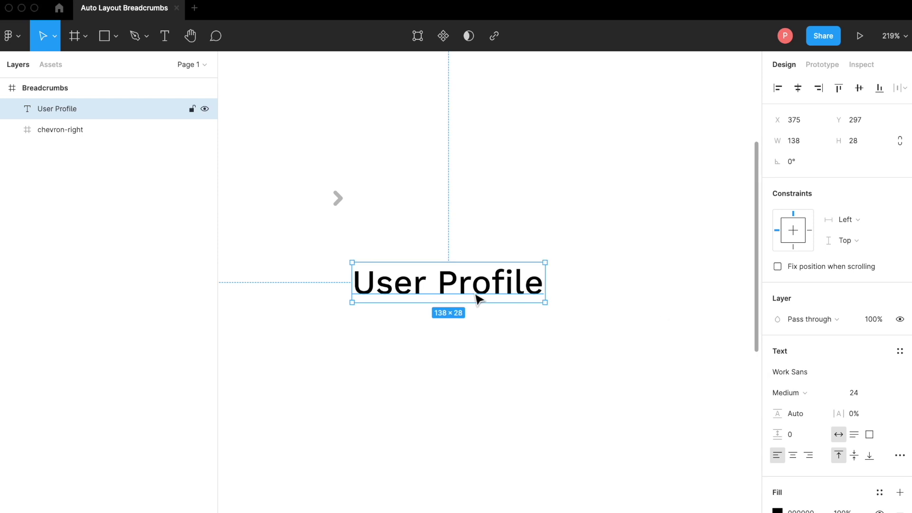
pyautogui.click(783, 398)
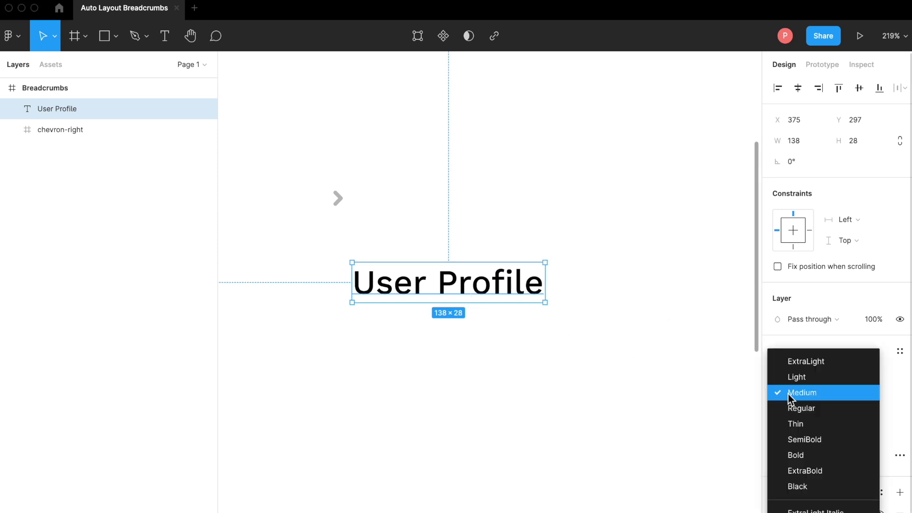
pyautogui.click(827, 444)
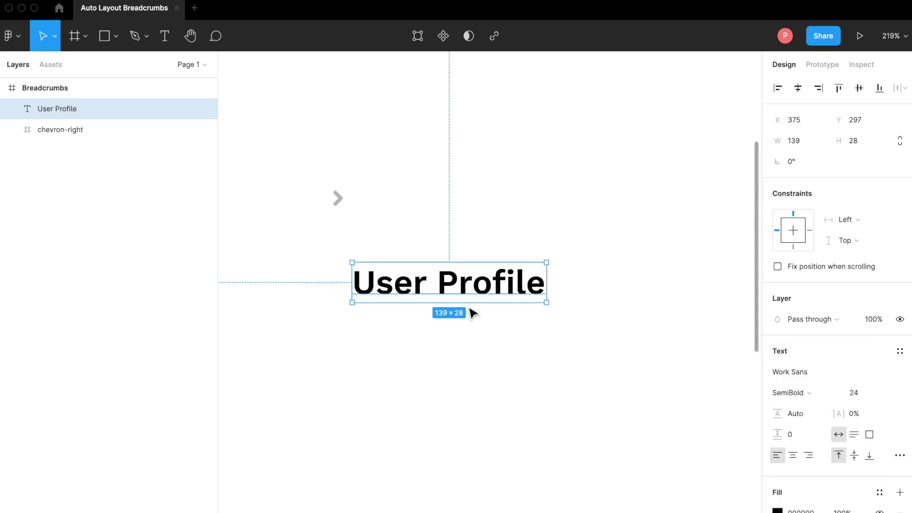
# Step: Shift the User Profile heading slightly left to align under the chevron
pyautogui.click(461, 285)
pyautogui.moveTo(462, 286); pyautogui.dragTo(442, 289)
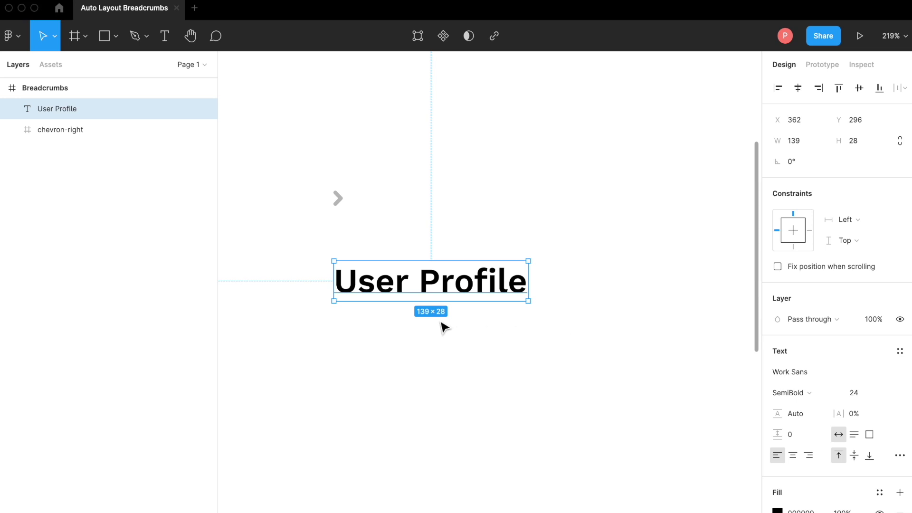
pyautogui.click(556, 335)
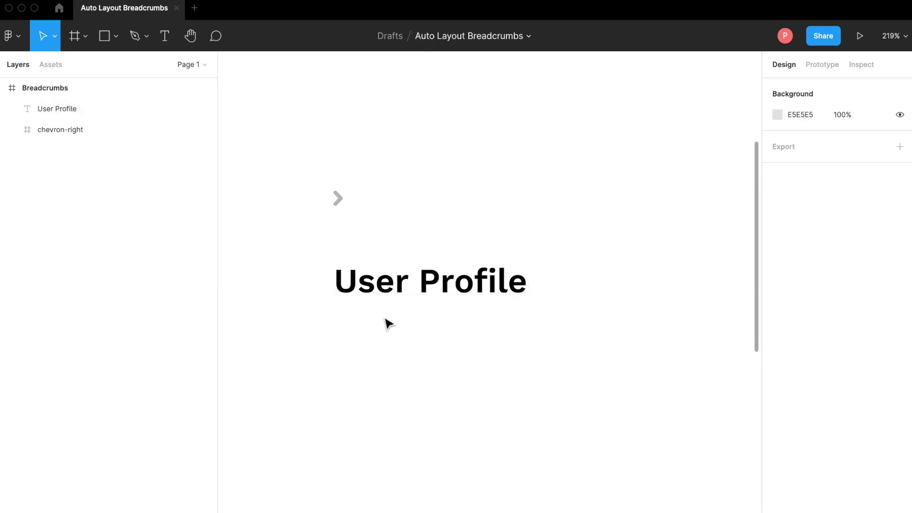
# Step: Create a 'Home' text layer under the User Profile heading
pyautogui.click(370, 319)
pyautogui.press('t')
pyautogui.click(352, 324)
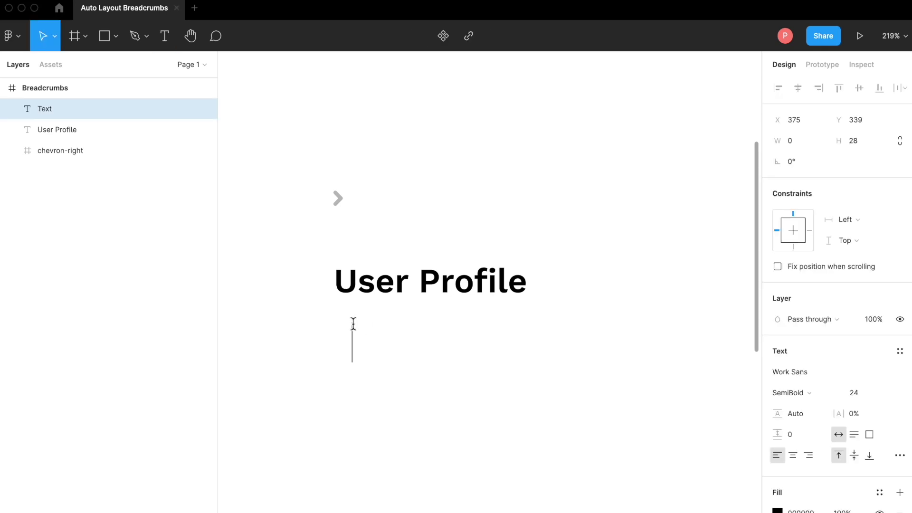
pyautogui.write('Home')
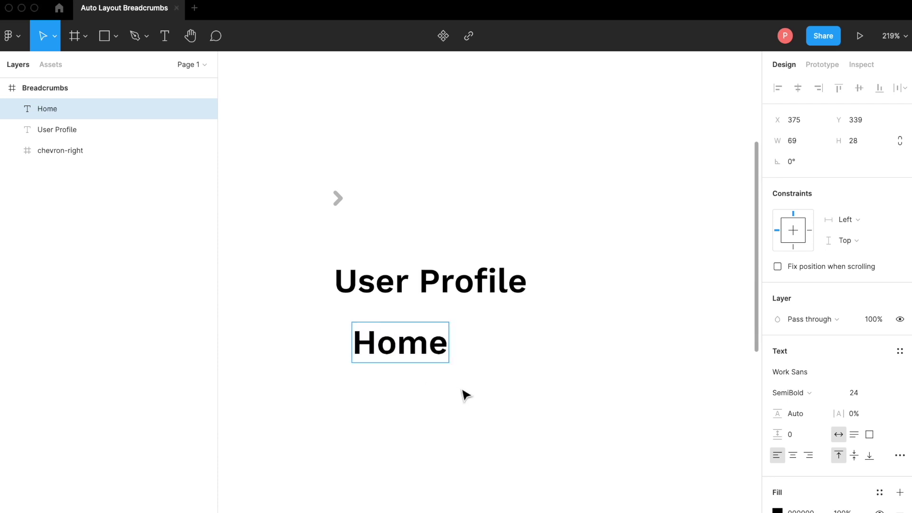
pyautogui.press('Escape')
# Step: Set the Home text to Regular weight and font size 12
pyautogui.click(809, 393)
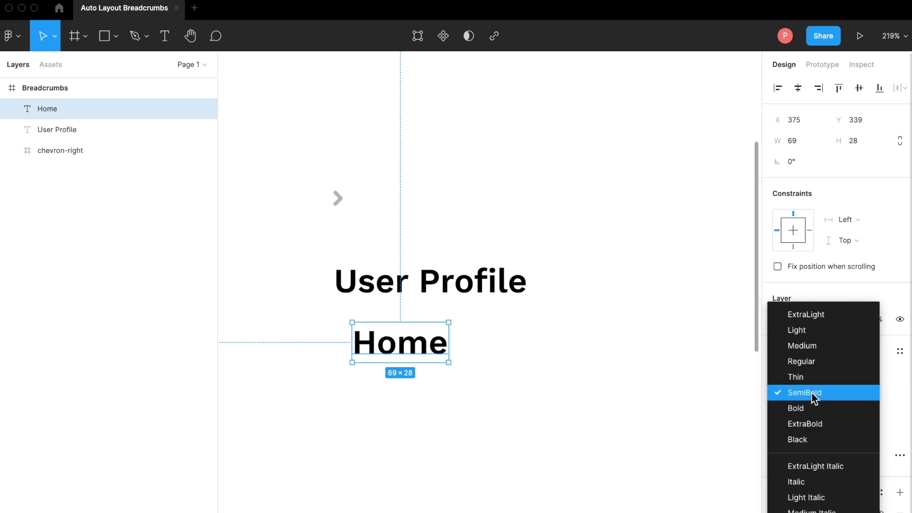
pyautogui.click(806, 362)
pyautogui.click(859, 395)
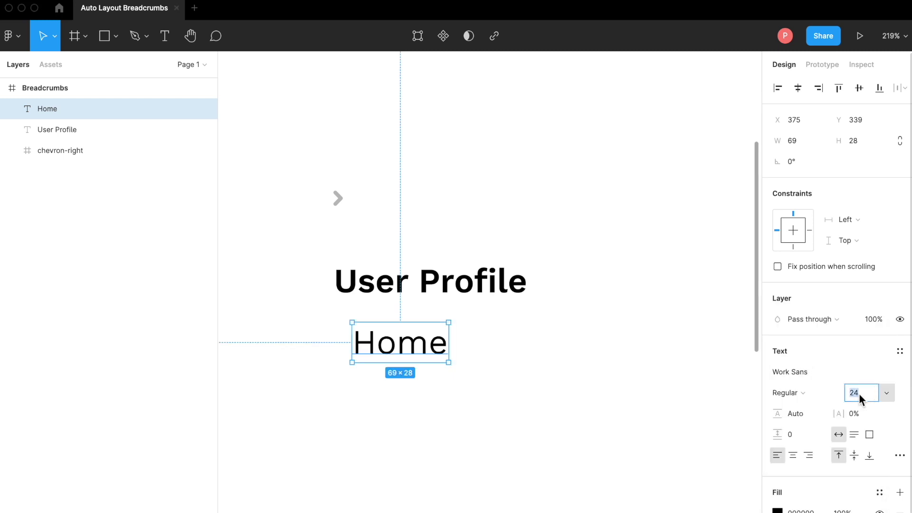
pyautogui.write('12')
pyautogui.press('Return')
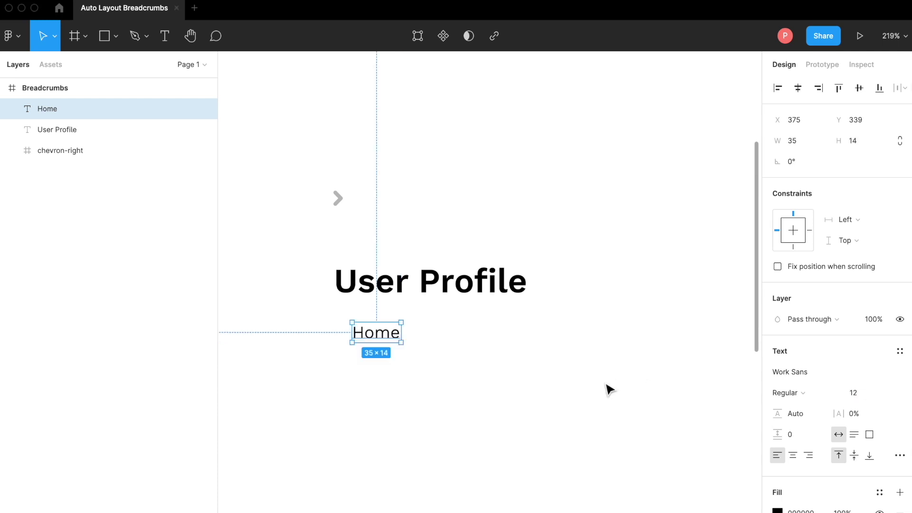
# Step: Align Home with the heading's left edge and nudge it up closer beneath it
pyautogui.scroll(3, 498, 373)
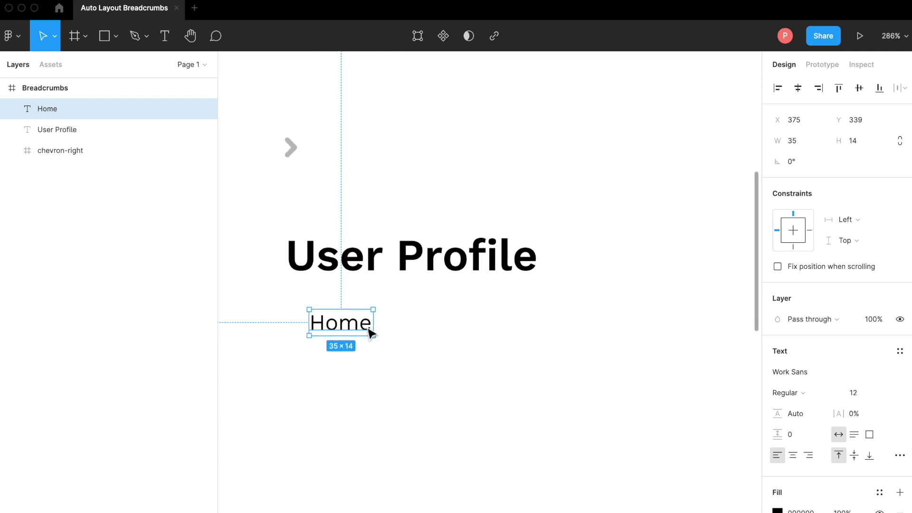
pyautogui.moveTo(360, 331); pyautogui.dragTo(339, 308)
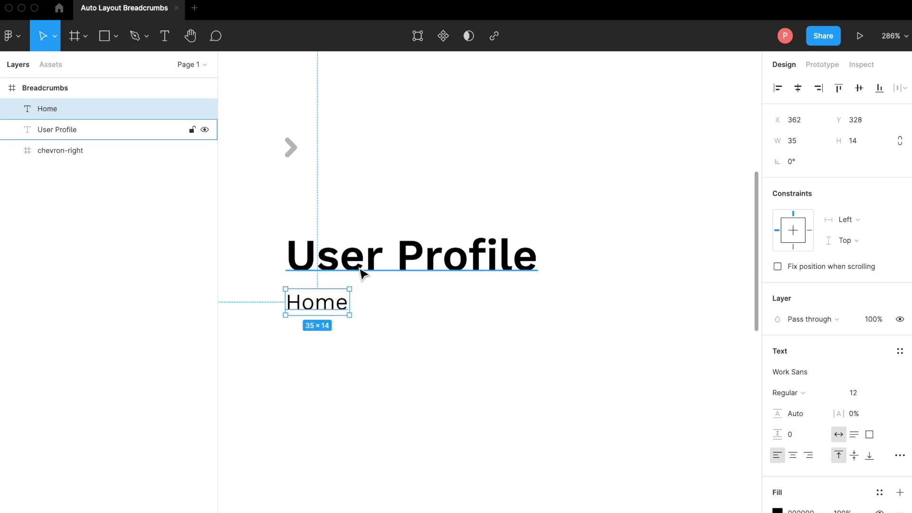
pyautogui.press('alt')
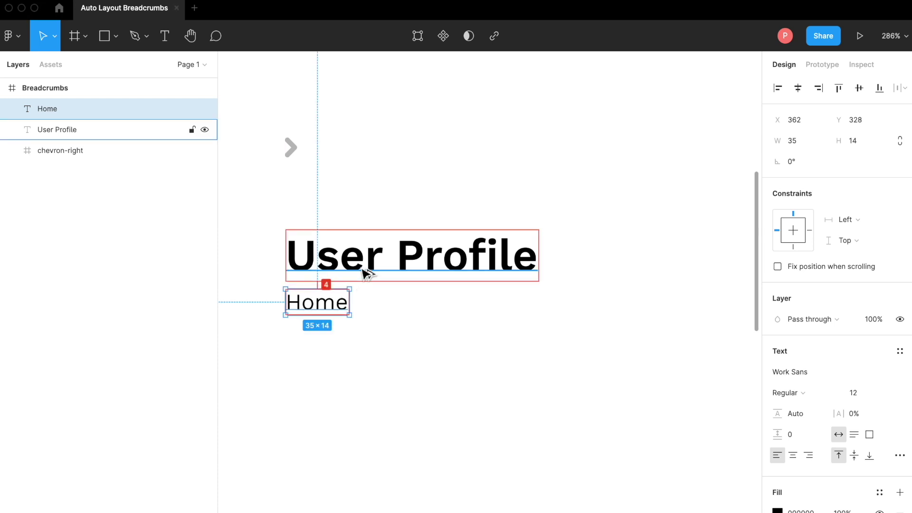
pyautogui.press('Up')
pyautogui.press('Up')
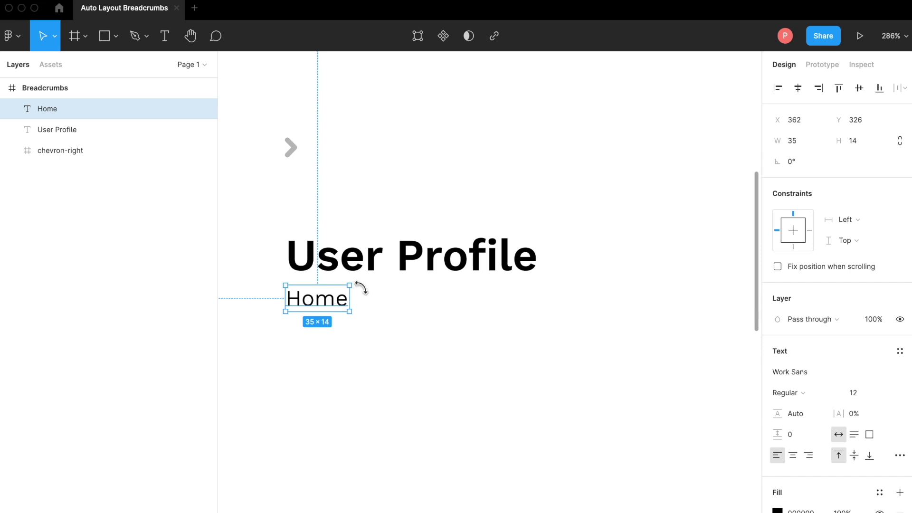
pyautogui.click(298, 158)
# Step: Place the chevron beside Home and remove the extra duplicate Home layer
pyautogui.moveTo(298, 158); pyautogui.dragTo(376, 311)
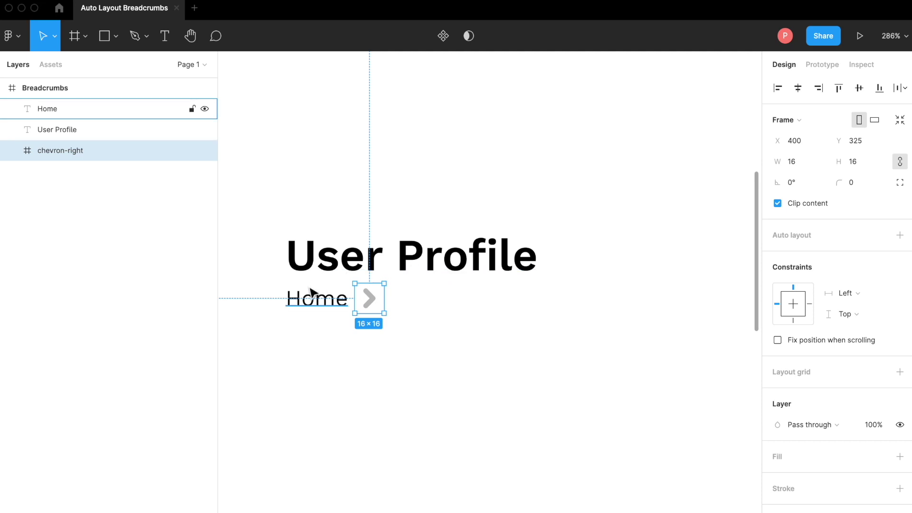
pyautogui.click(318, 304)
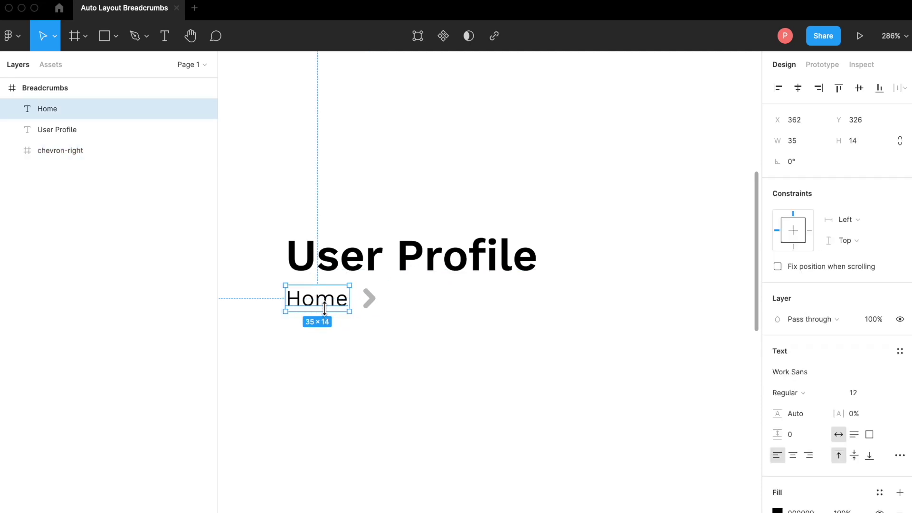
pyautogui.press('super+d')
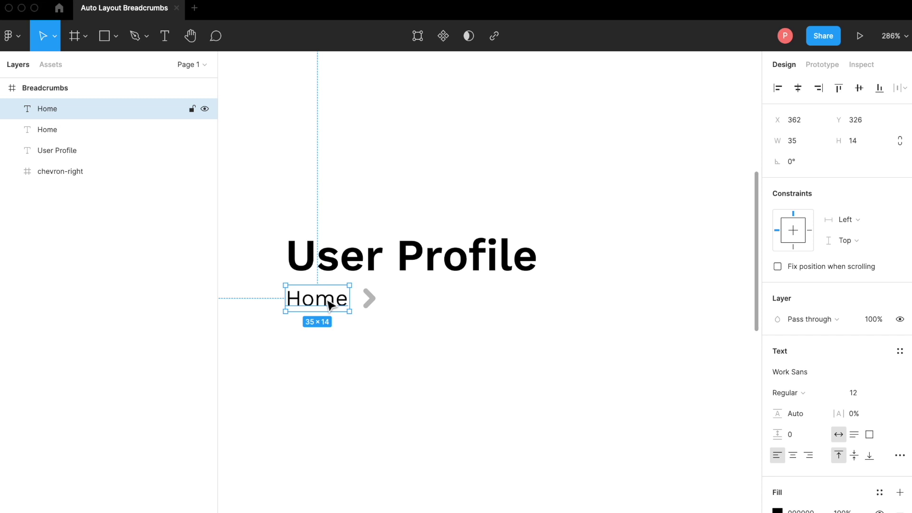
pyautogui.press('super+z')
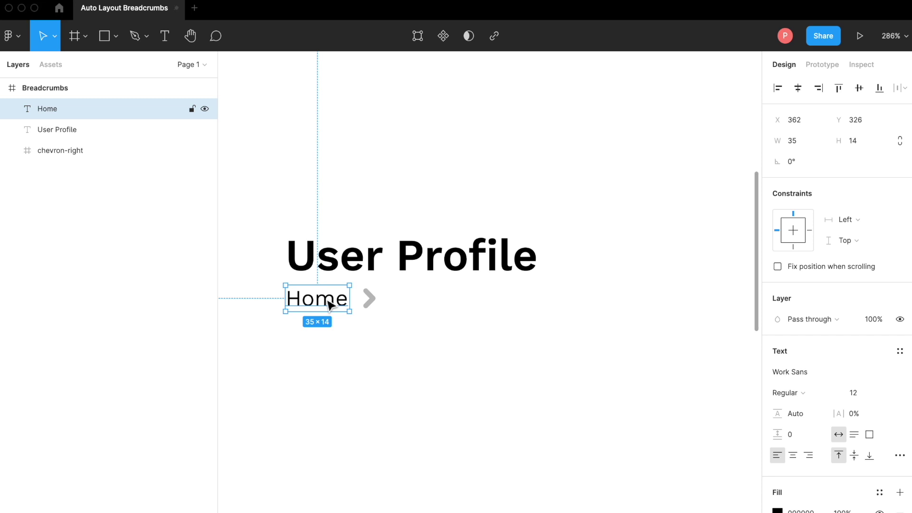
pyautogui.press('alt')
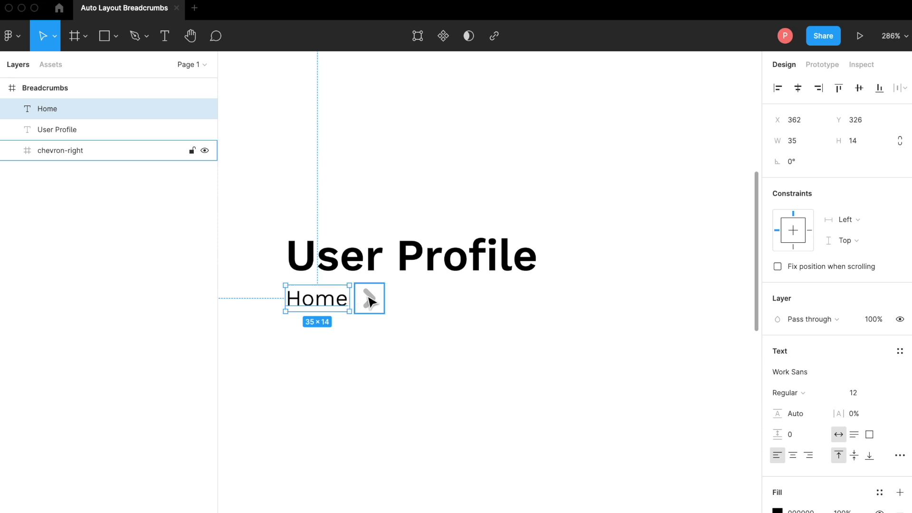
# Step: Wrap Home and the chevron in a horizontal auto layout frame, items vertically centred
pyautogui.keyDown('shift'); pyautogui.click(369, 301); pyautogui.keyUp('shift')
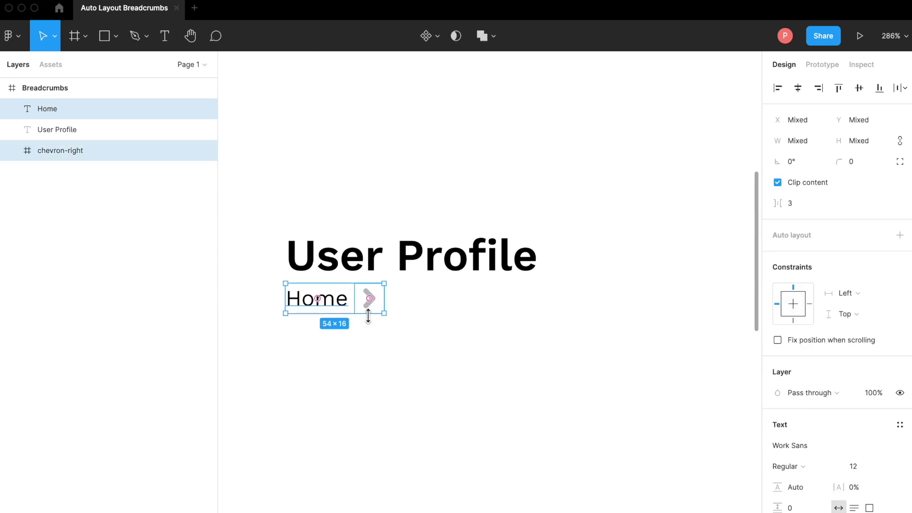
pyautogui.keyDown('shift'); pyautogui.click(309, 306); pyautogui.keyUp('shift')
pyautogui.keyDown('shift'); pyautogui.click(299, 296); pyautogui.keyUp('shift')
pyautogui.click(900, 236)
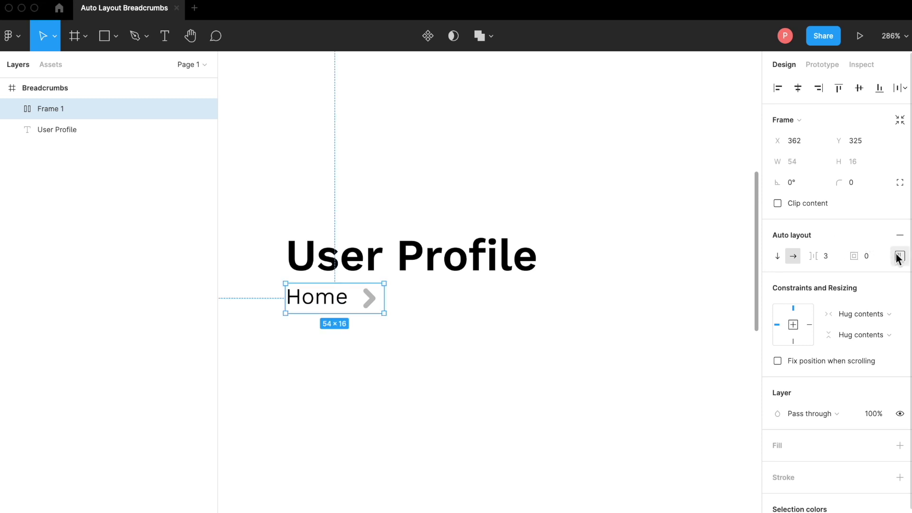
pyautogui.click(899, 256)
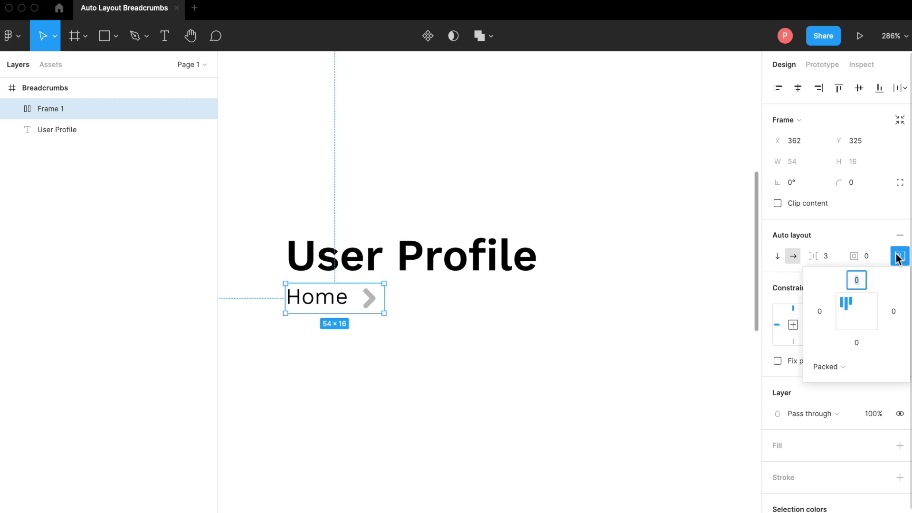
pyautogui.click(842, 311)
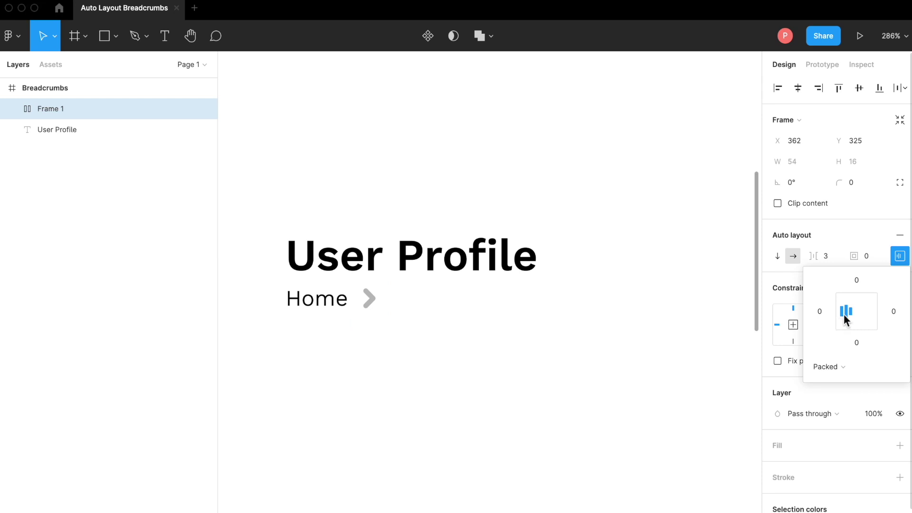
pyautogui.click(900, 256)
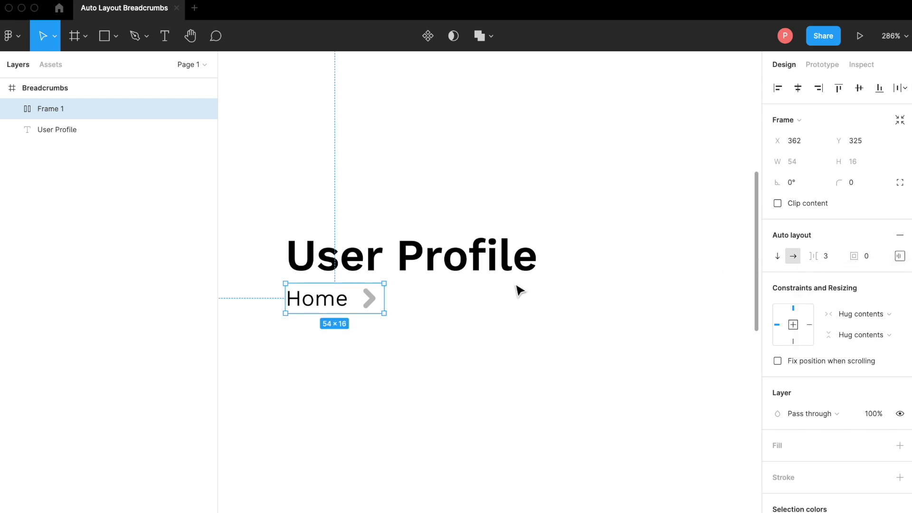
pyautogui.click(369, 306)
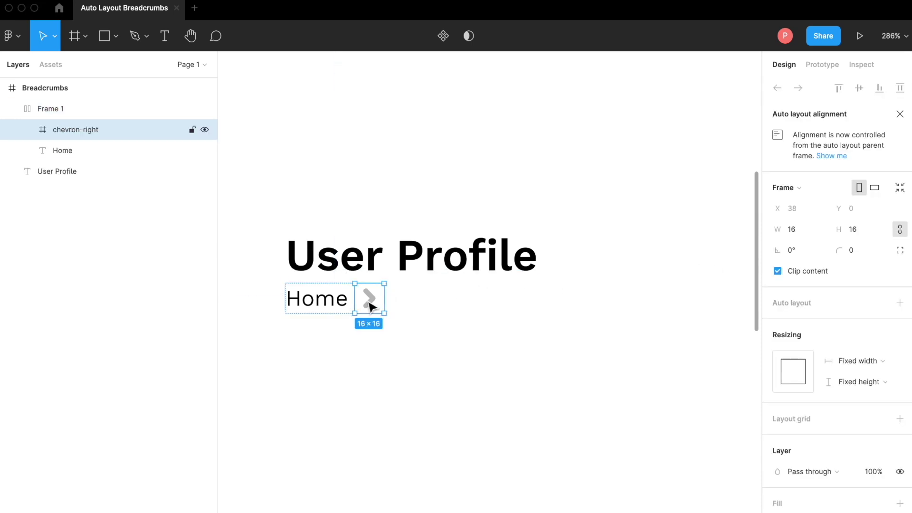
# Step: Duplicate the Home and chevron pair, move the copy after the chevron, and relabel it 'Users'
pyautogui.keyDown('shift'); pyautogui.click(330, 306); pyautogui.keyUp('shift')
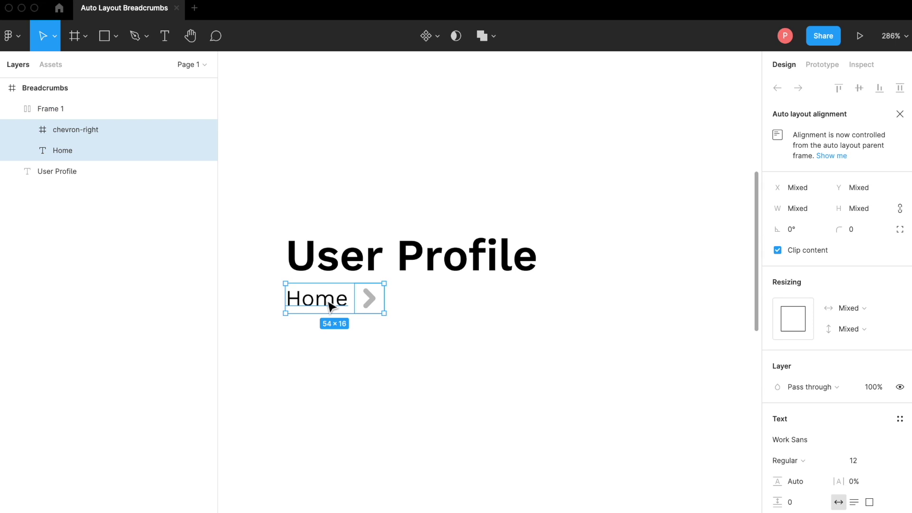
pyautogui.press('super+d')
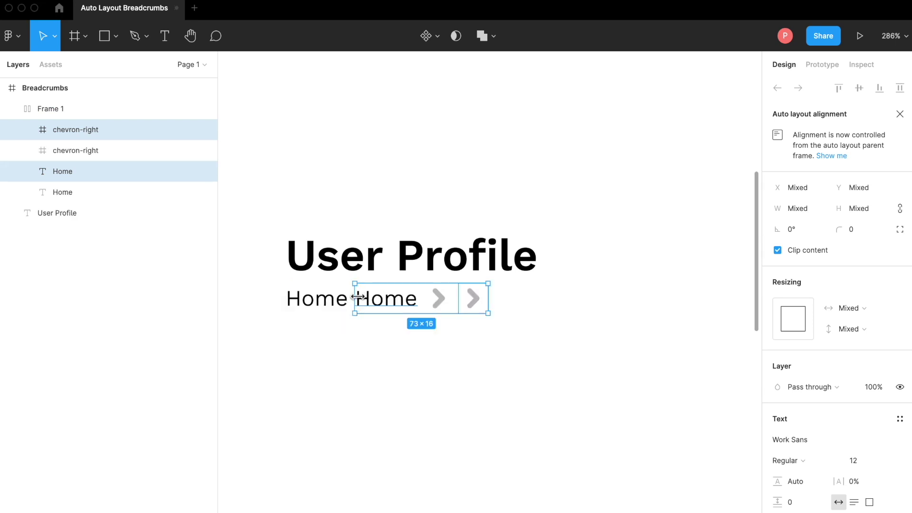
pyautogui.click(387, 300)
pyautogui.click(390, 304)
pyautogui.moveTo(390, 304); pyautogui.dragTo(417, 304)
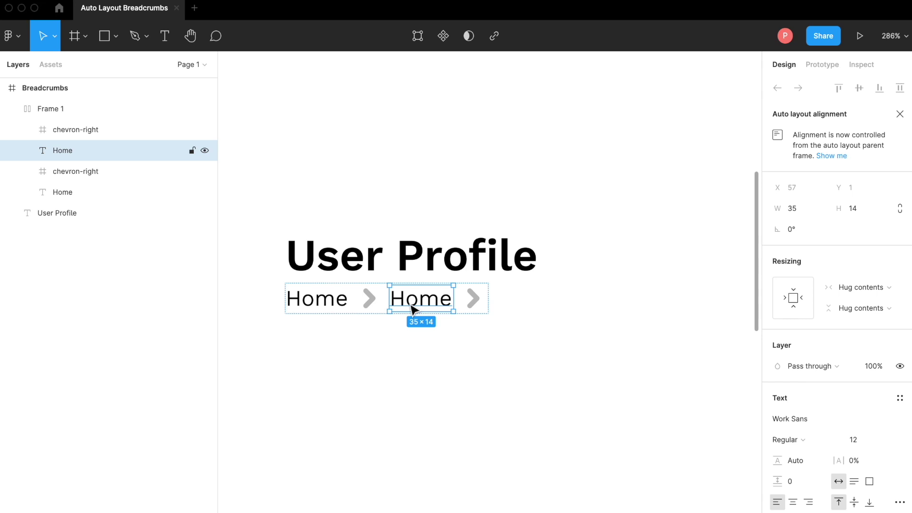
pyautogui.doubleClick(412, 308)
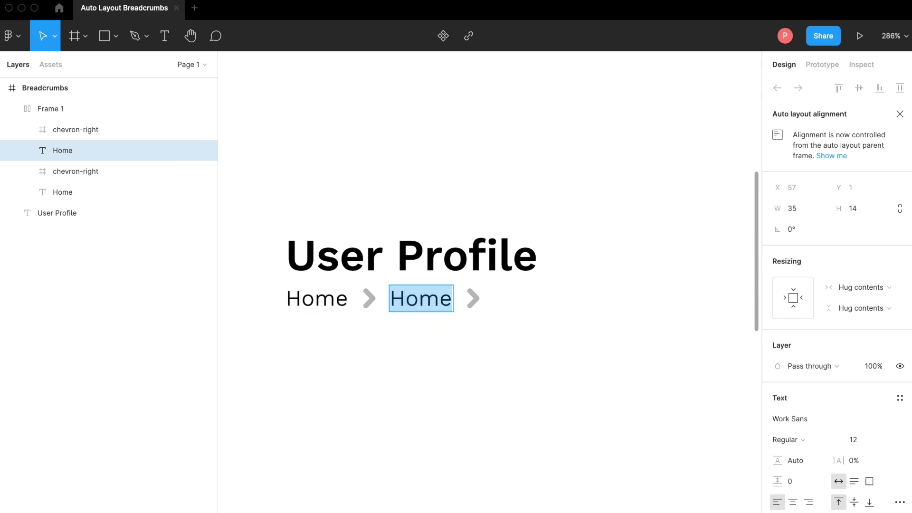
pyautogui.write('Users')
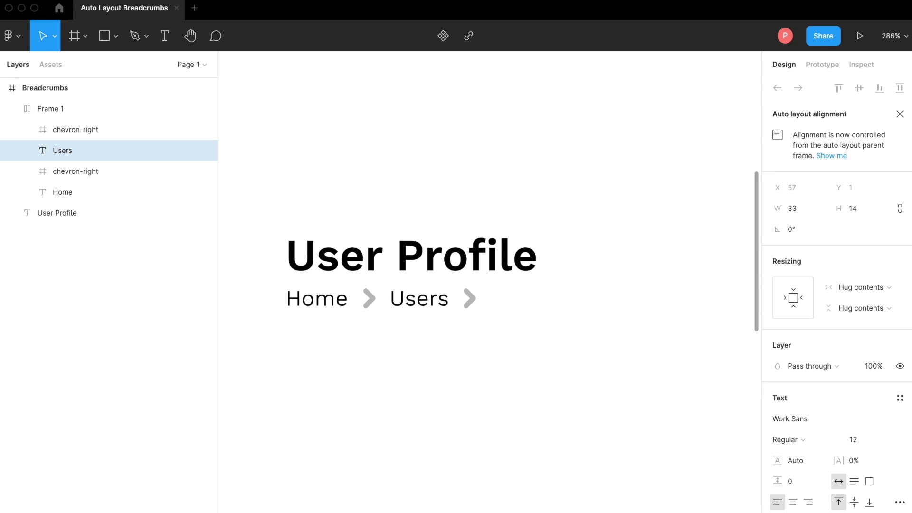
pyautogui.click(412, 336)
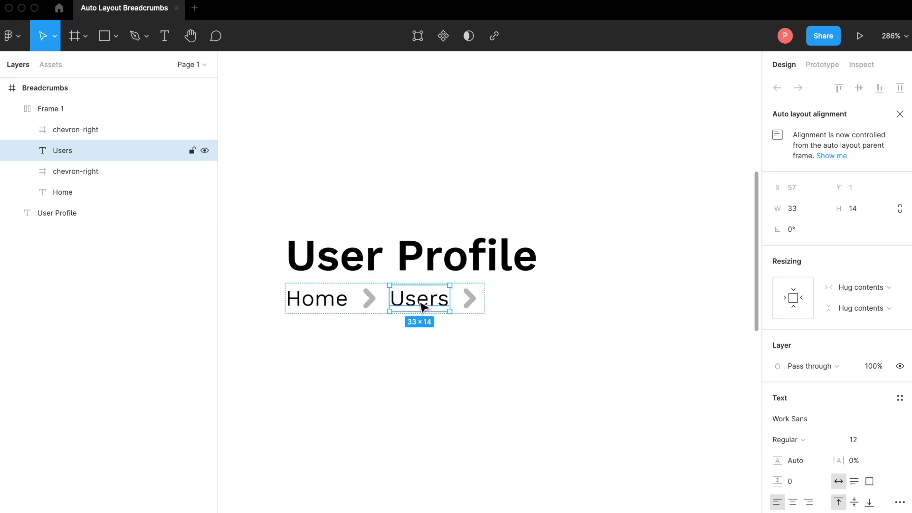
# Step: Duplicate the Users and chevron pair, place it after the second chevron, and delete the trailing chevron
pyautogui.keyDown('shift'); pyautogui.click(470, 302); pyautogui.keyUp('shift')
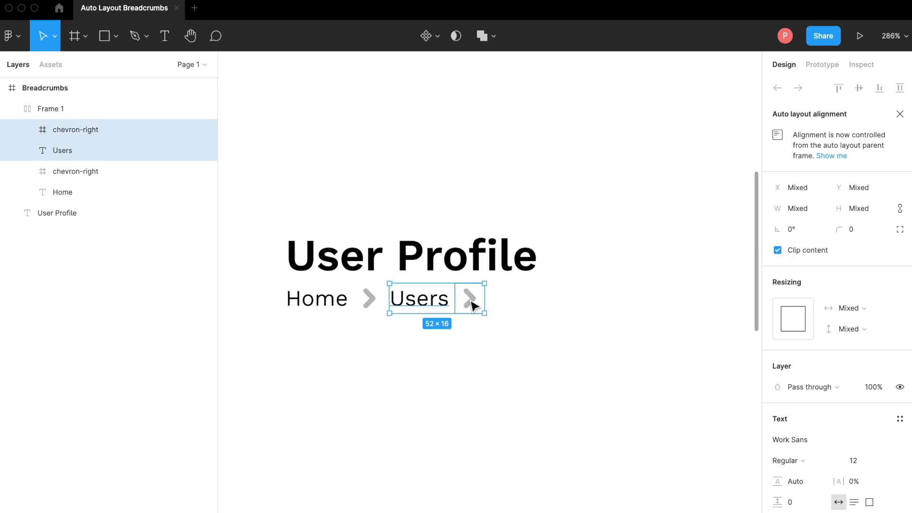
pyautogui.hotkey('ctrl', 'd')
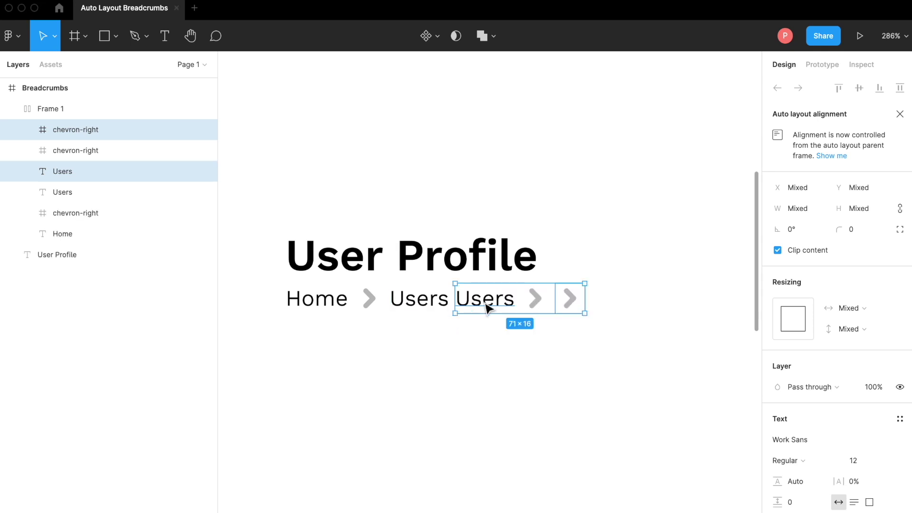
pyautogui.click(482, 306)
pyautogui.moveTo(482, 306); pyautogui.dragTo(512, 306)
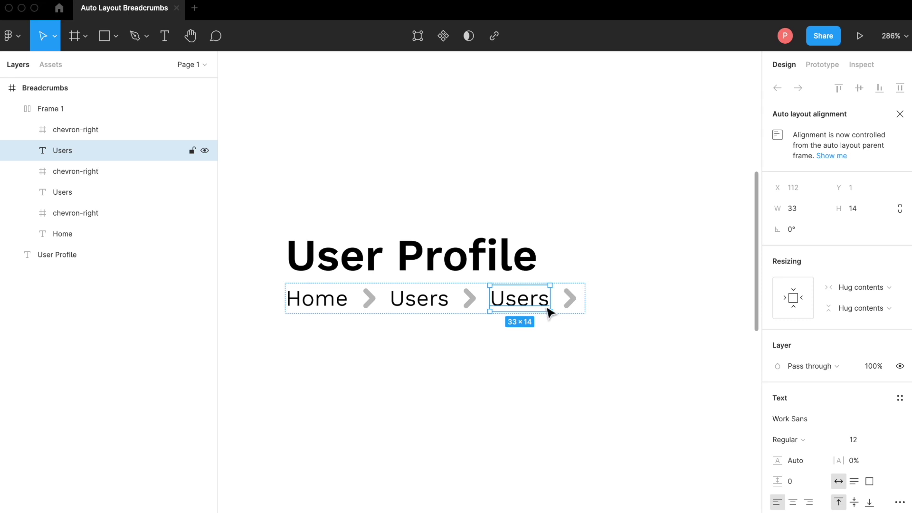
pyautogui.click(575, 306)
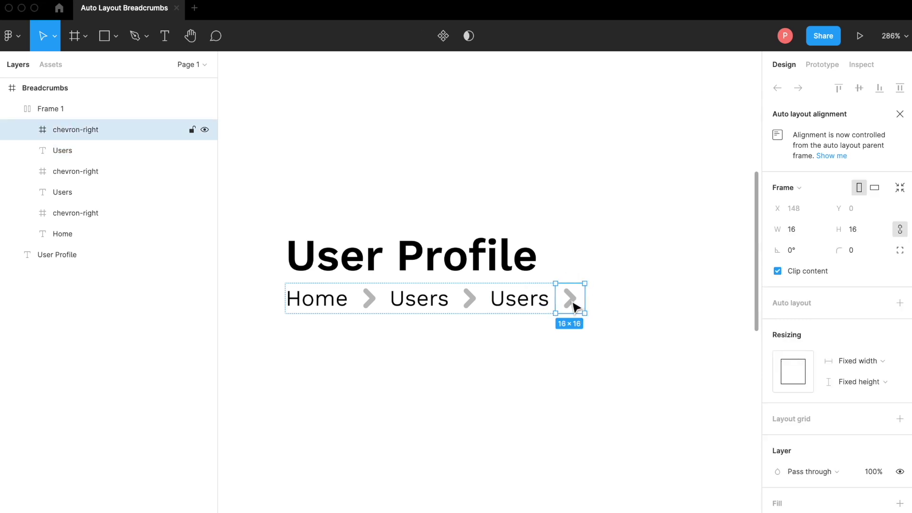
pyautogui.press('Delete')
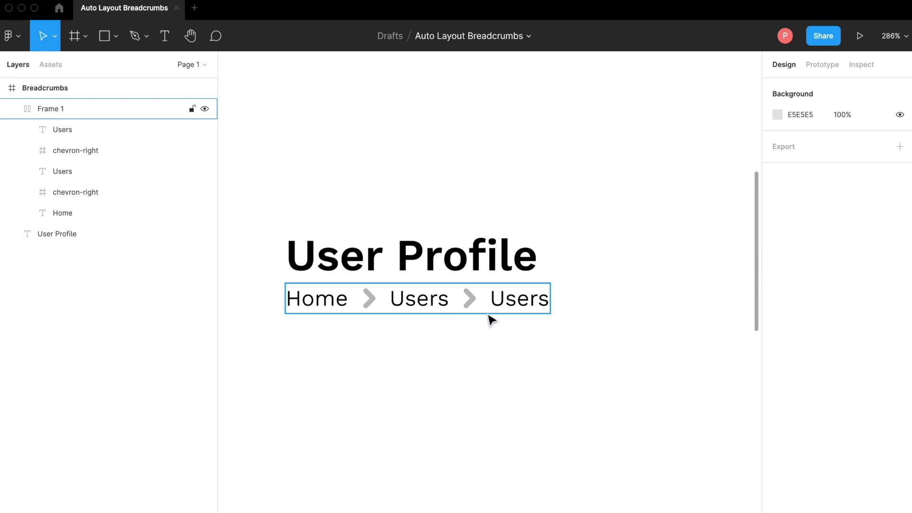
# Step: Change the last breadcrumb text from Users to 'User Profile'
pyautogui.click(509, 302)
pyautogui.click(510, 306)
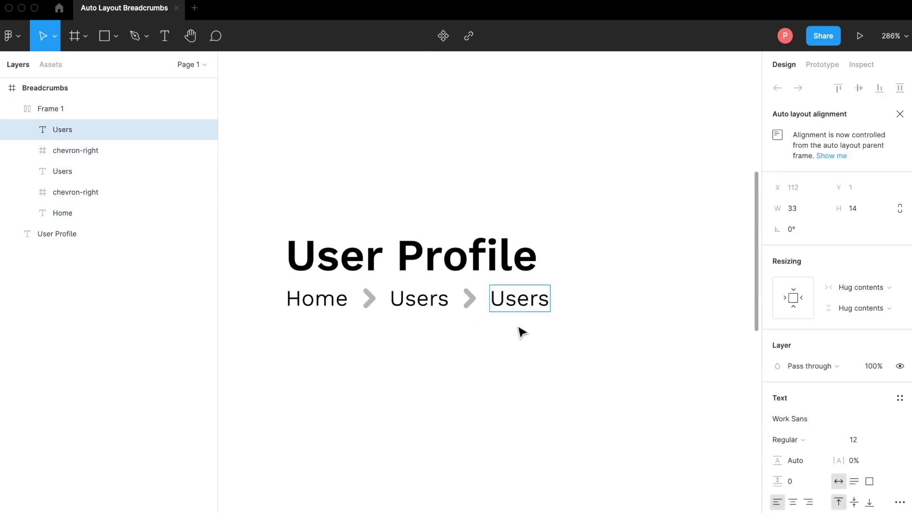
pyautogui.press('Return')
pyautogui.write('User P')
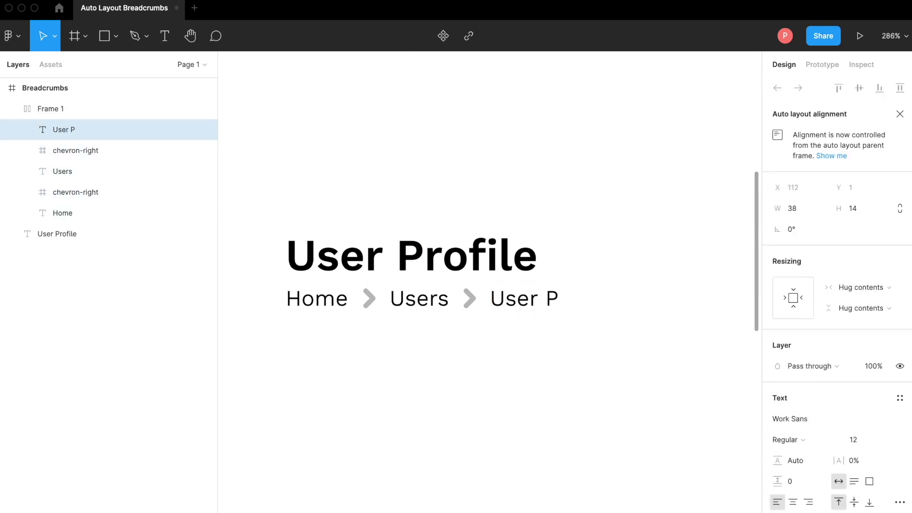
pyautogui.write('rofile')
pyautogui.press('Escape')
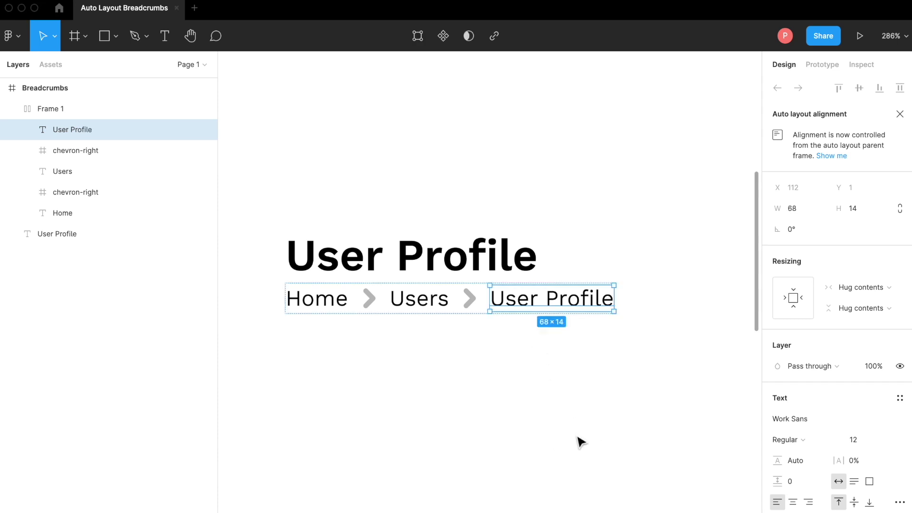
pyautogui.click(521, 408)
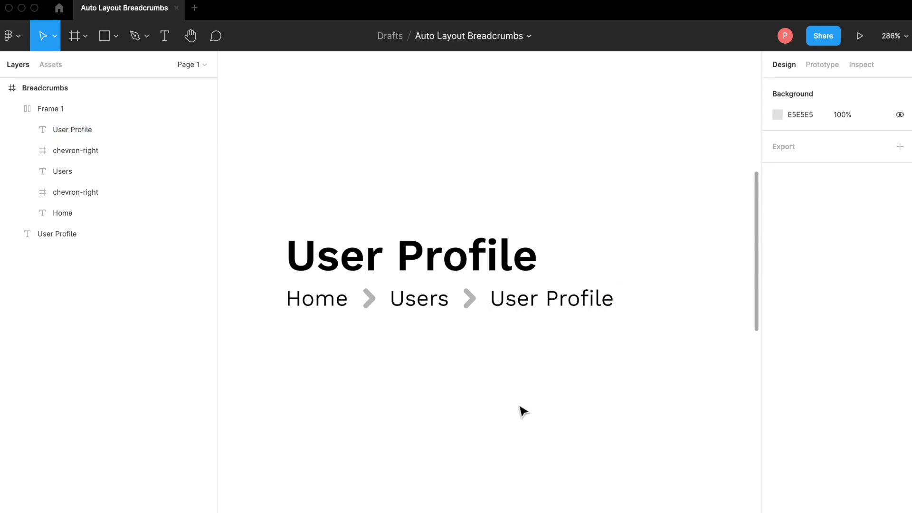
pyautogui.doubleClick(62, 110)
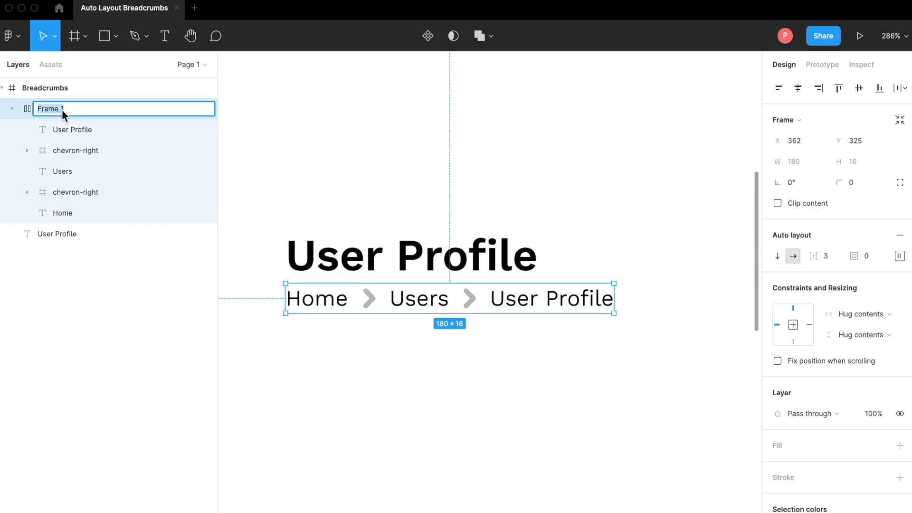
pyautogui.write('Breadcrumb')
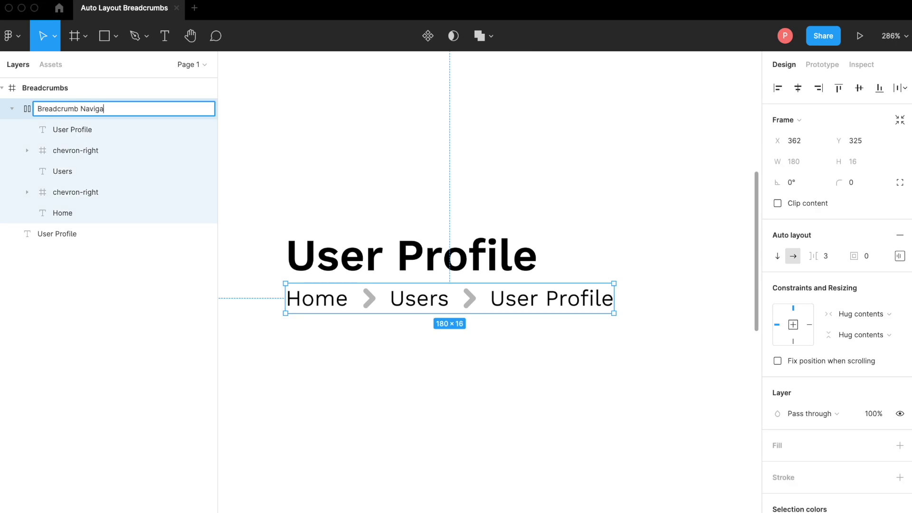
pyautogui.click(278, 338)
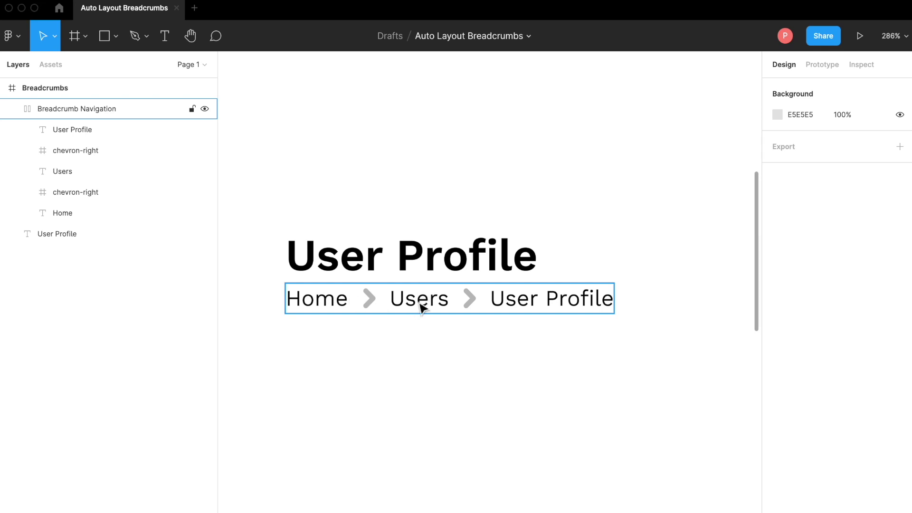
pyautogui.click(385, 302)
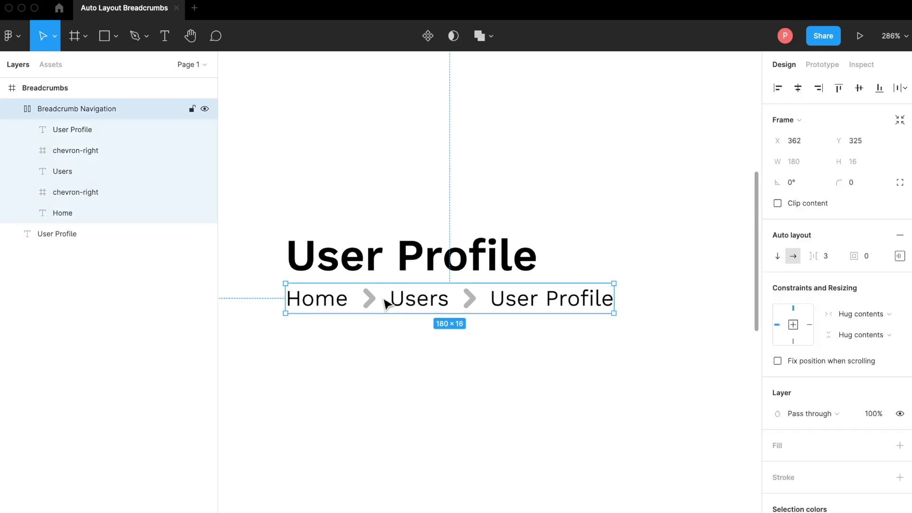
# Step: Change the fill of the Home and Users breadcrumb labels to grey
pyautogui.click(415, 303)
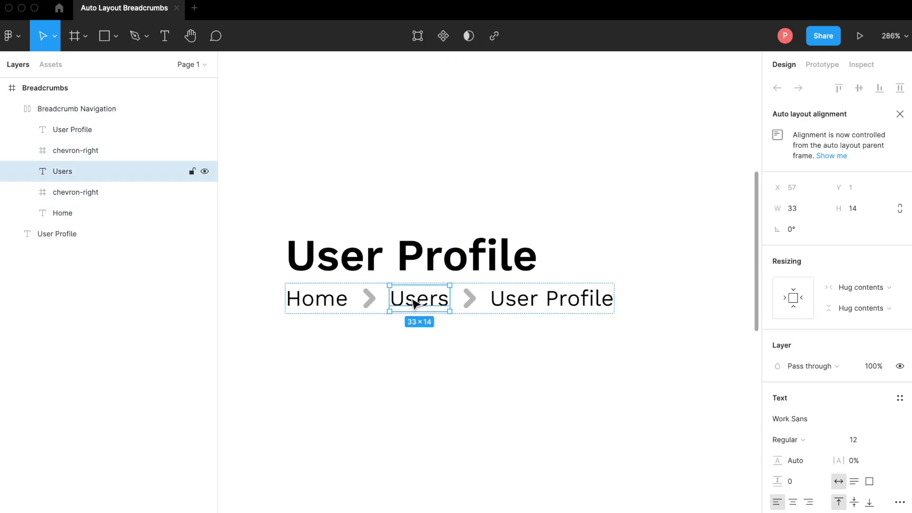
pyautogui.keyDown('shift'); pyautogui.click(326, 299); pyautogui.keyUp('shift')
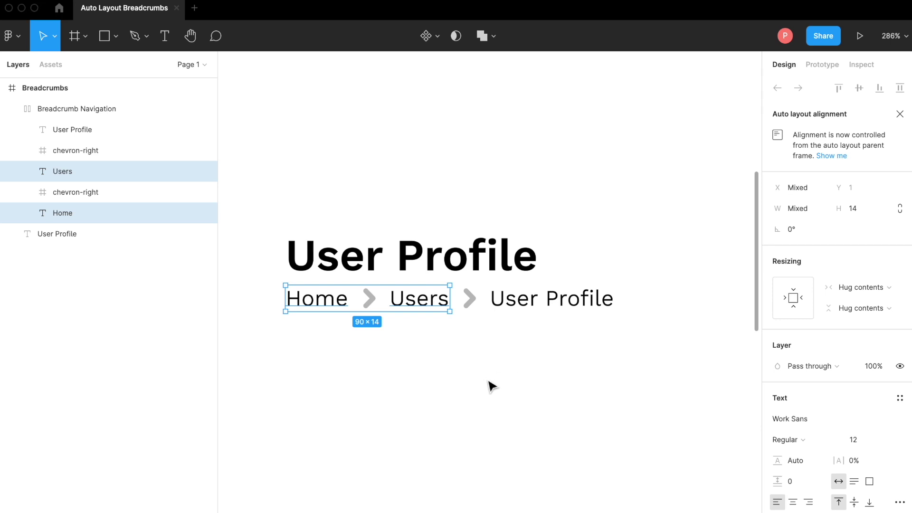
pyautogui.scroll(-3, 517, 404)
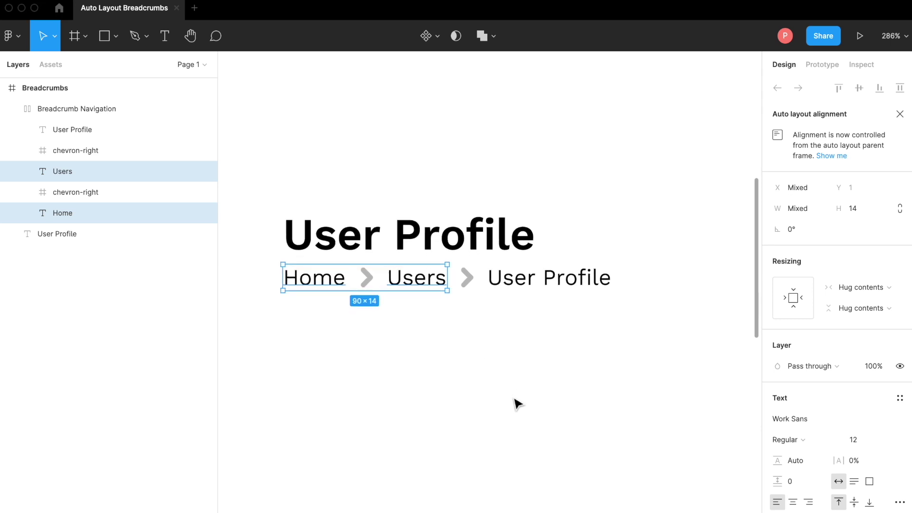
pyautogui.scroll(2, 516, 403)
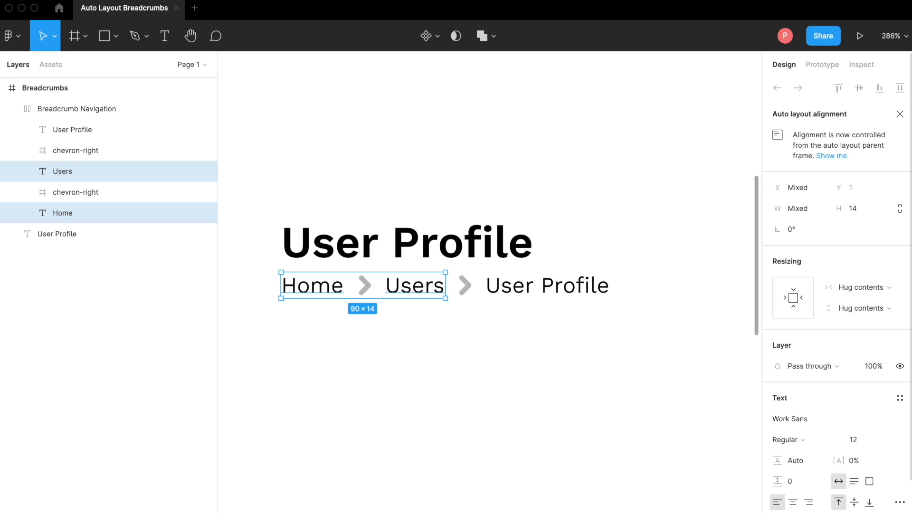
pyautogui.press('Return')
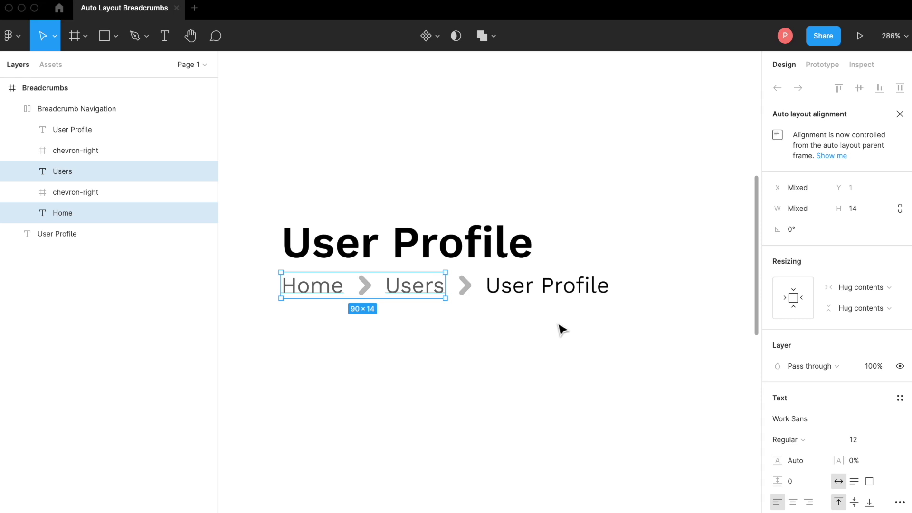
pyautogui.click(544, 294)
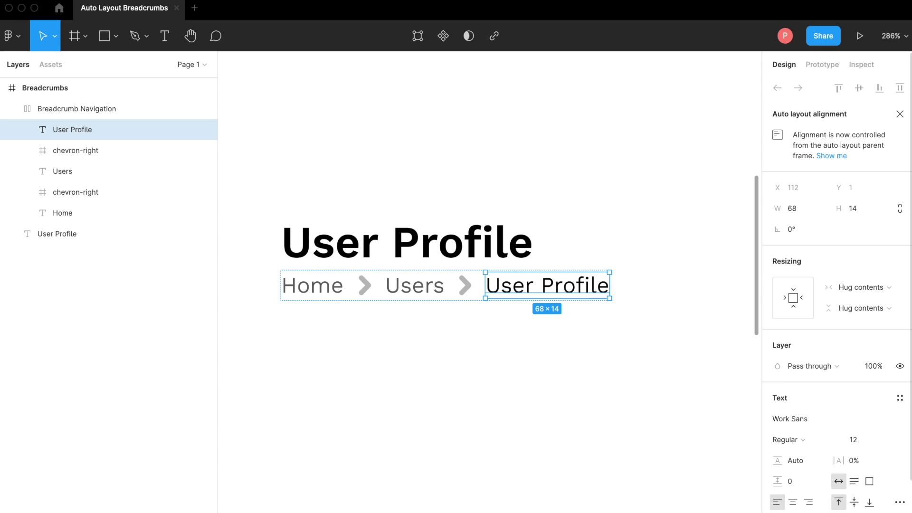
# Step: Give the User Profile breadcrumb label a paler grey fill than Home and Users
pyautogui.hotkey('ctrl', 'alt', 'v')
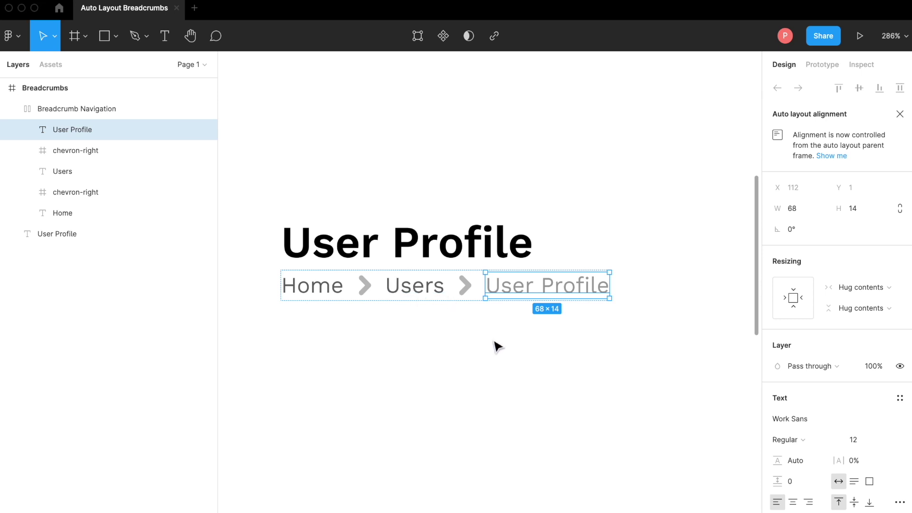
pyautogui.click(519, 335)
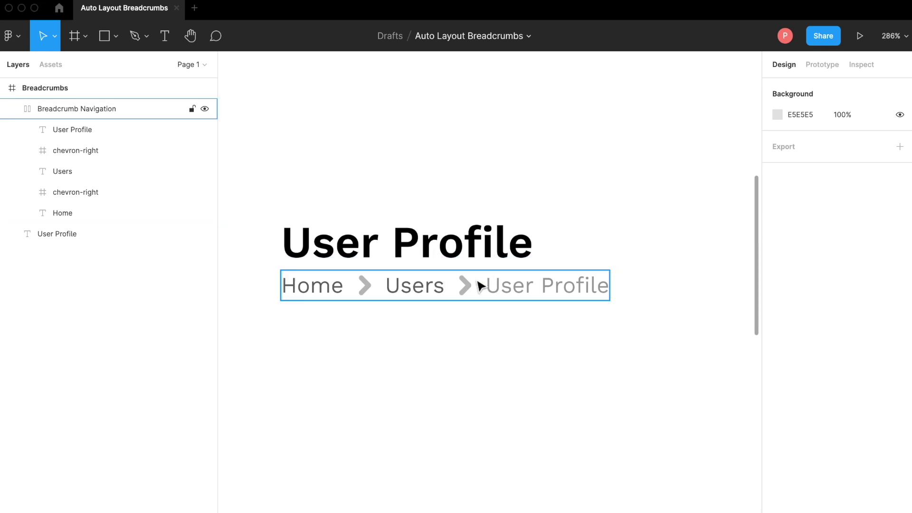
# Step: Wrap the User Profile heading and breadcrumb row in a vertical auto layout frame
pyautogui.click(541, 391)
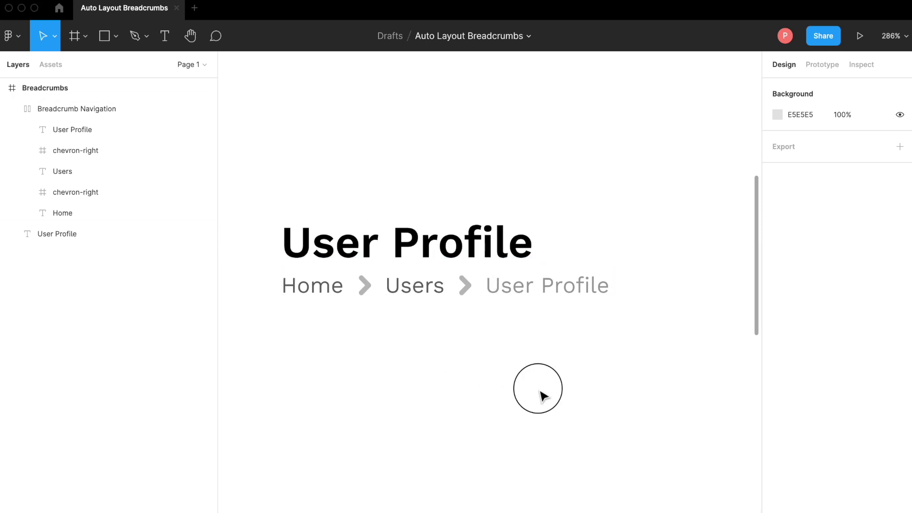
pyautogui.moveTo(537, 388); pyautogui.dragTo(323, 232)
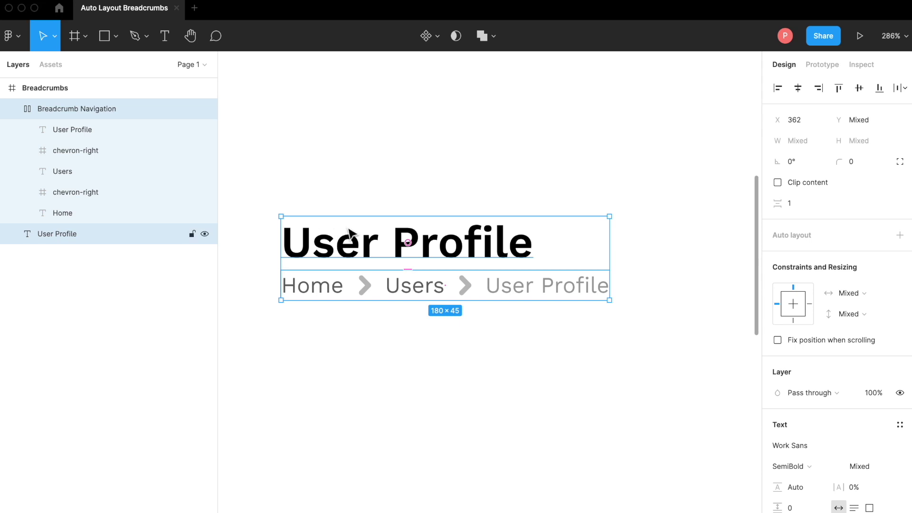
pyautogui.hotkey('shift', 'a')
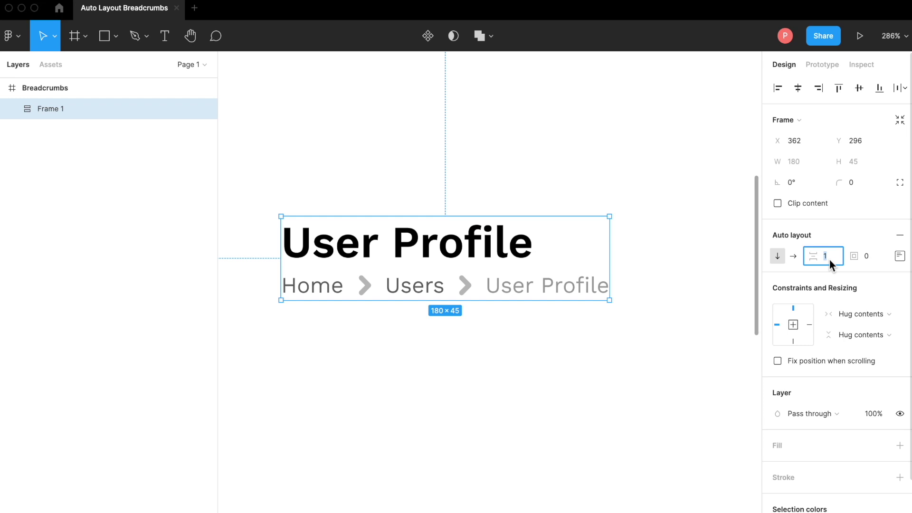
pyautogui.click(534, 242)
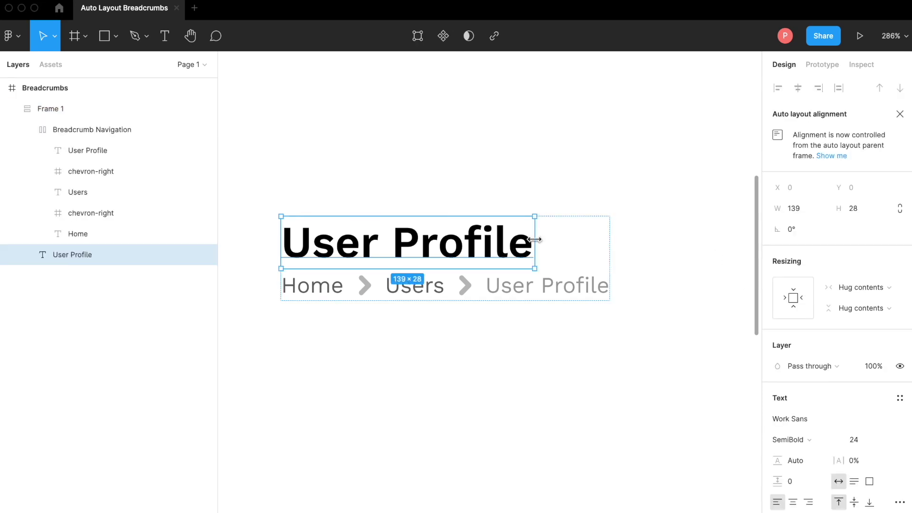
pyautogui.click(507, 290)
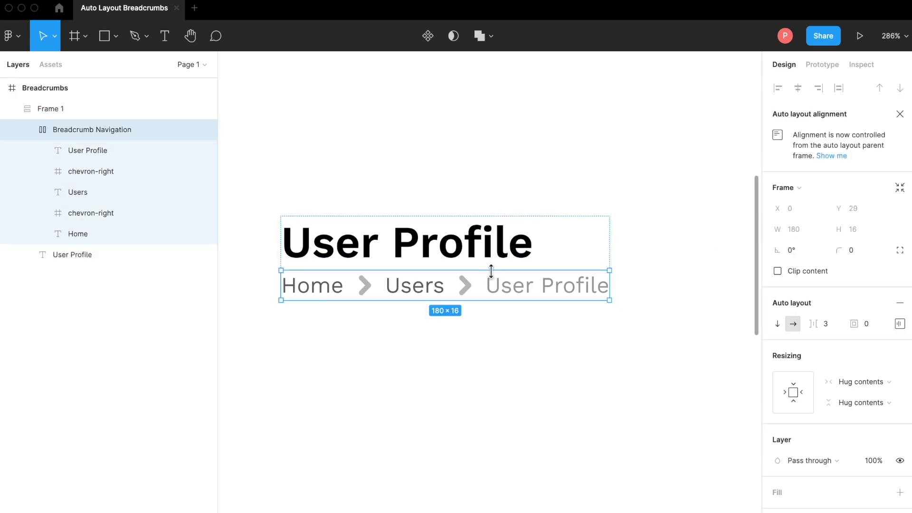
pyautogui.press('alt')
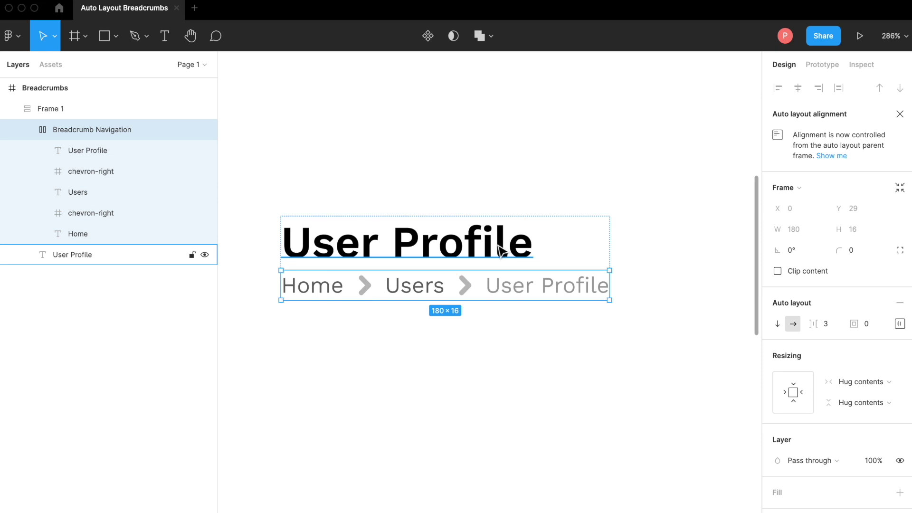
# Step: Set the new frame's item spacing to 2
pyautogui.click(489, 403)
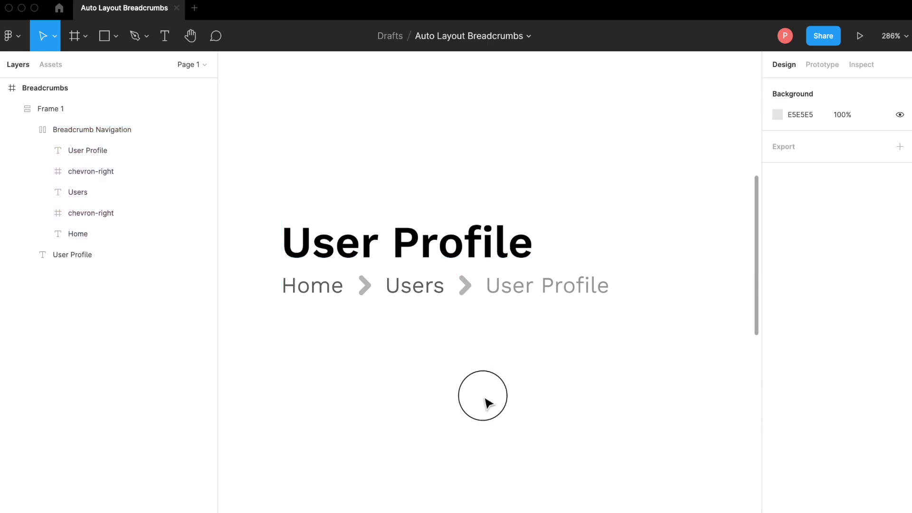
pyautogui.click(494, 285)
pyautogui.click(827, 259)
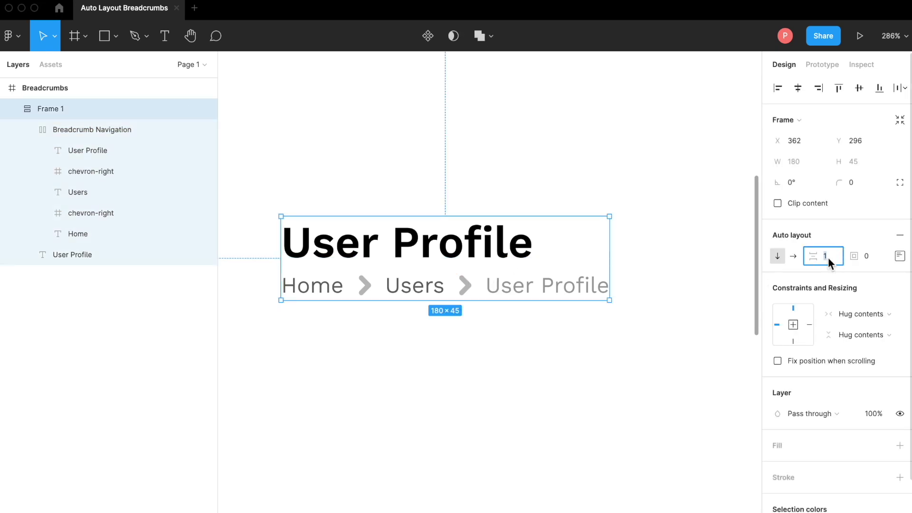
pyautogui.write('2')
pyautogui.press('Return')
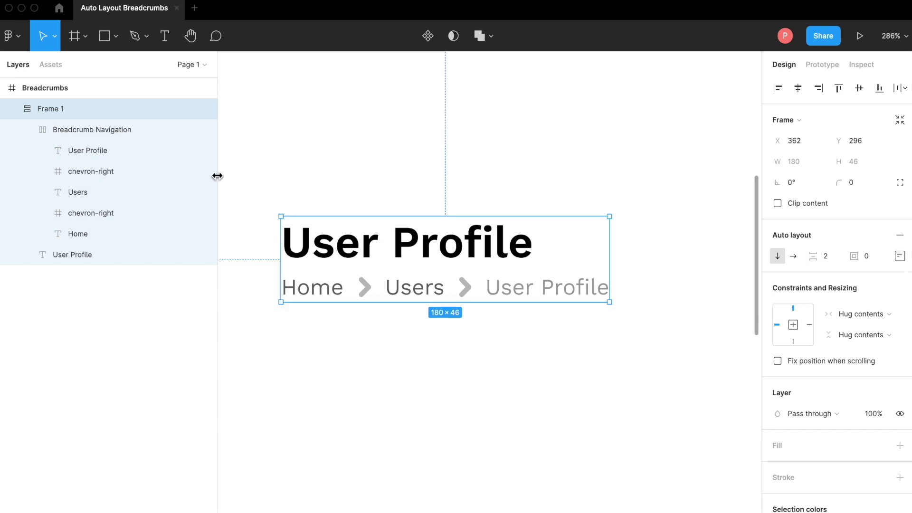
# Step: Rename the Frame 1 layer to 'Breadcrumb'
pyautogui.doubleClick(44, 109)
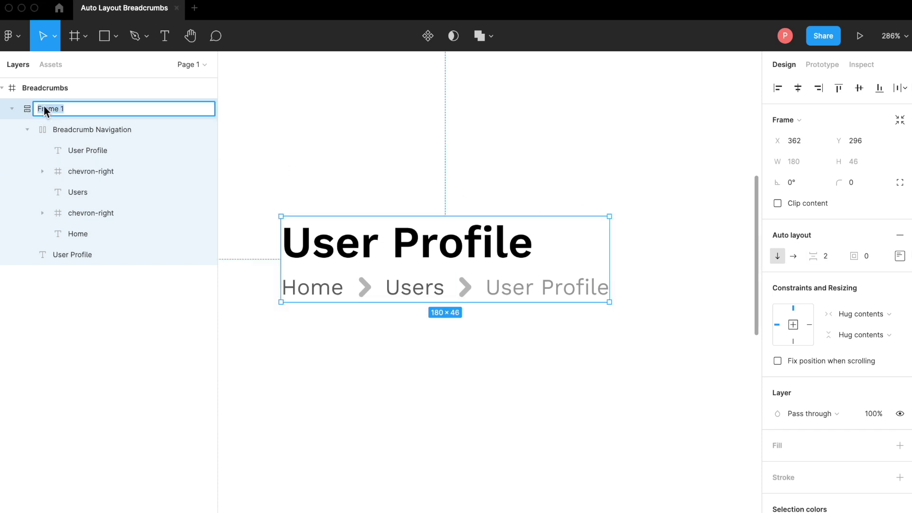
pyautogui.write('Breadcrumb')
pyautogui.click(403, 485)
# Step: Change the heading text from 'User Profile' to 'Client Order Management'
pyautogui.scroll(-2, 374, 438)
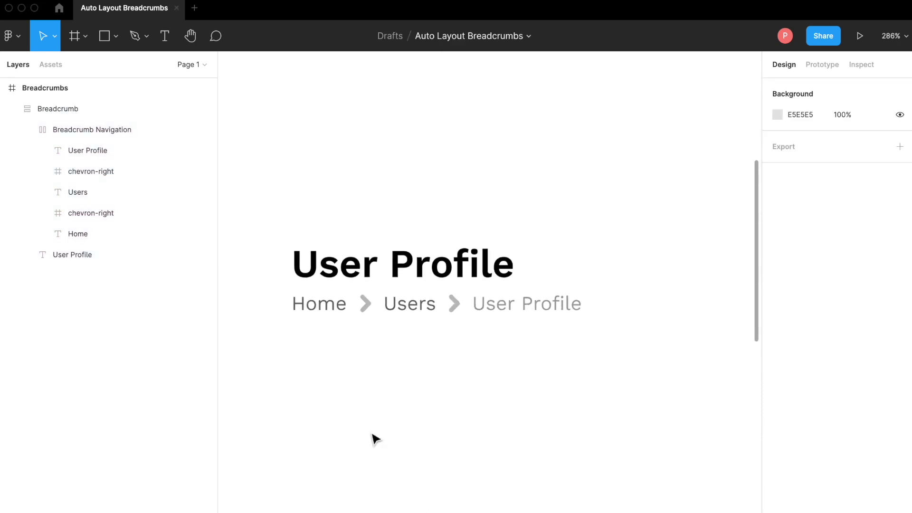
pyautogui.doubleClick(418, 305)
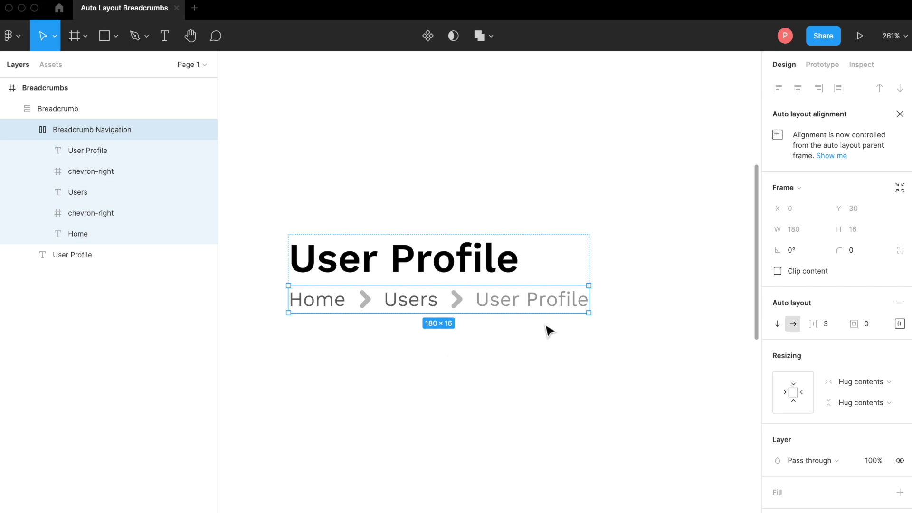
pyautogui.click(363, 266)
pyautogui.doubleClick(360, 266)
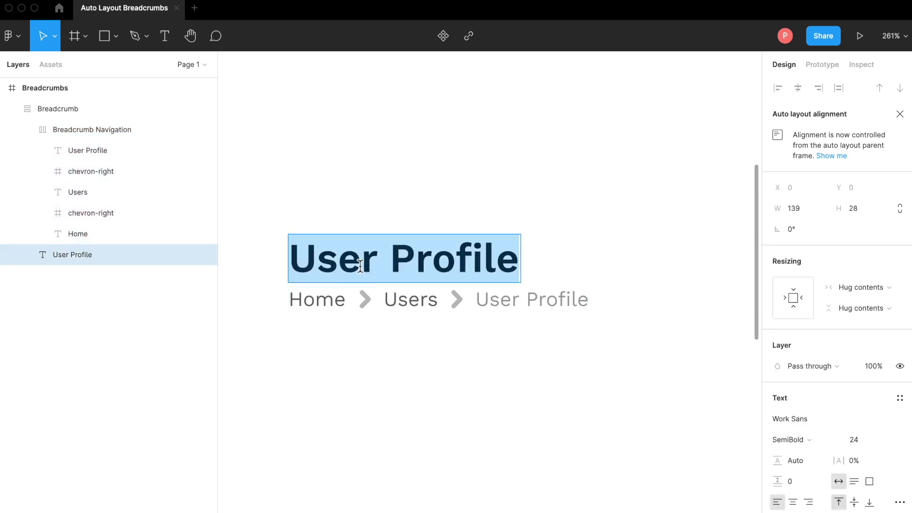
pyautogui.write('Client P')
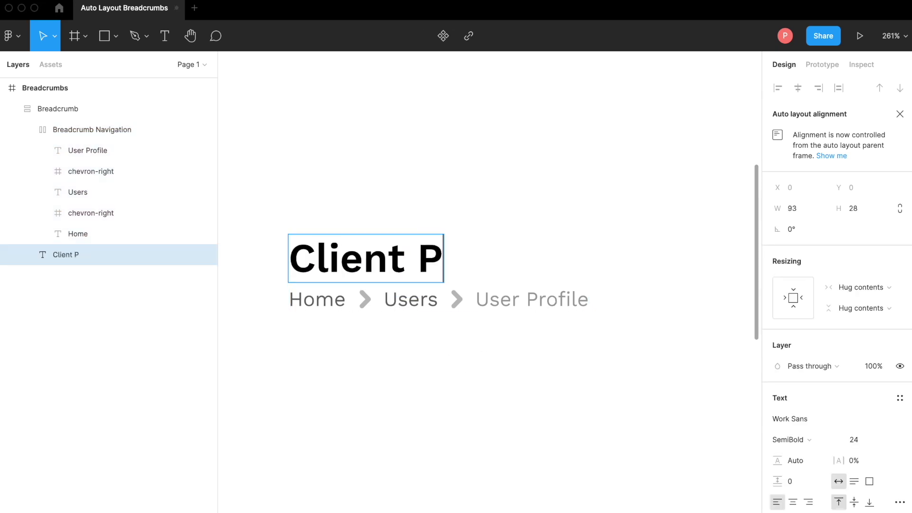
pyautogui.write('rofile')
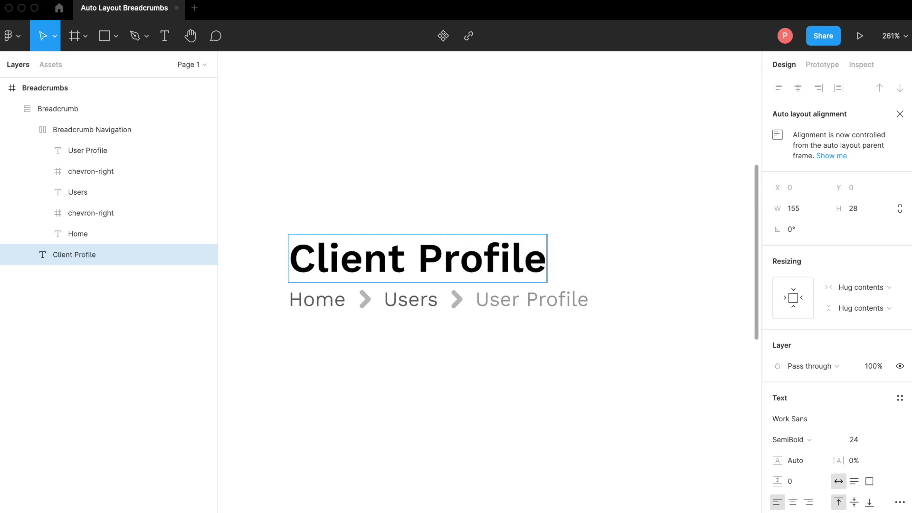
pyautogui.press('BackSpace')
pyautogui.press('BackSpace')
pyautogui.press('BackSpace')
pyautogui.press('BackSpace')
pyautogui.press('BackSpace')
pyautogui.press('BackSpace')
pyautogui.press('BackSpace')
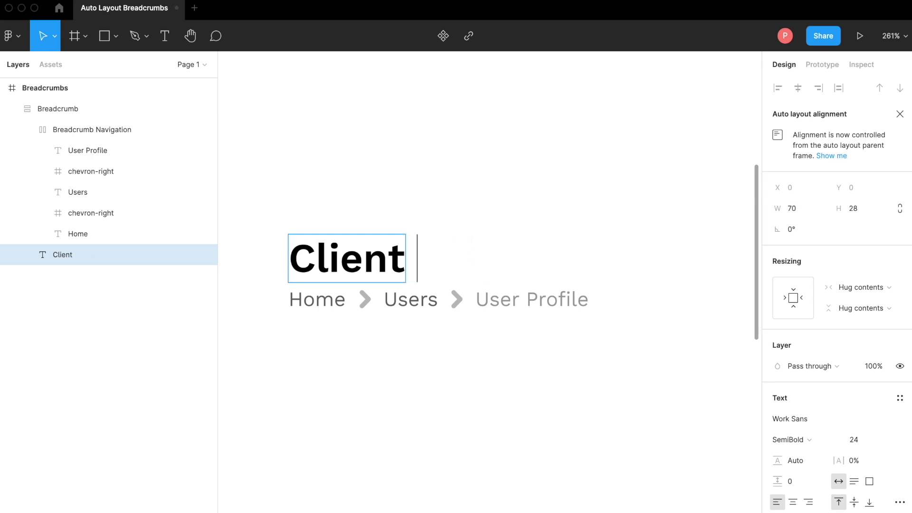
pyautogui.write('Order Mana')
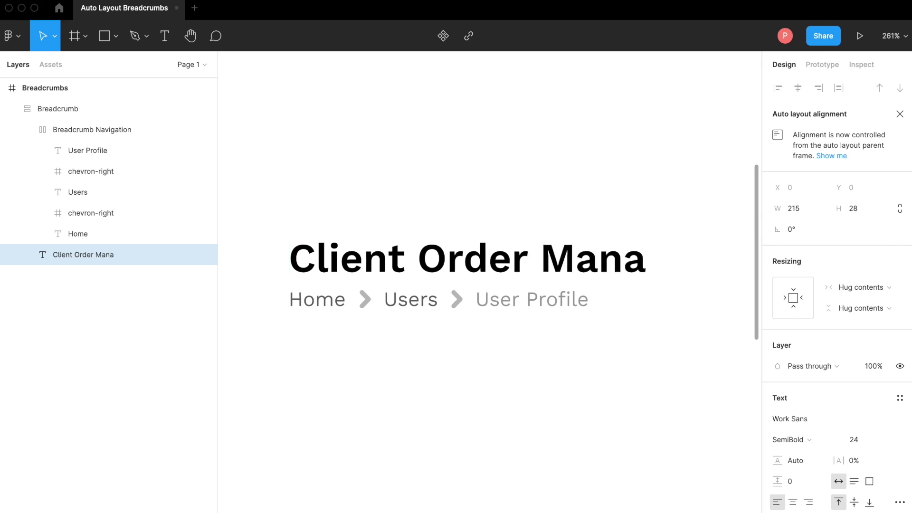
pyautogui.write('gement')
pyautogui.press('Escape')
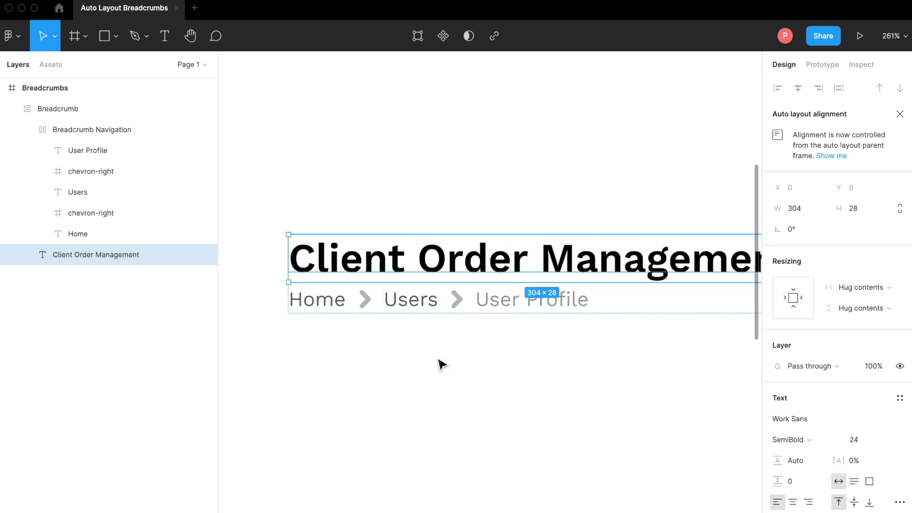
pyautogui.scroll(-5, 425, 349)
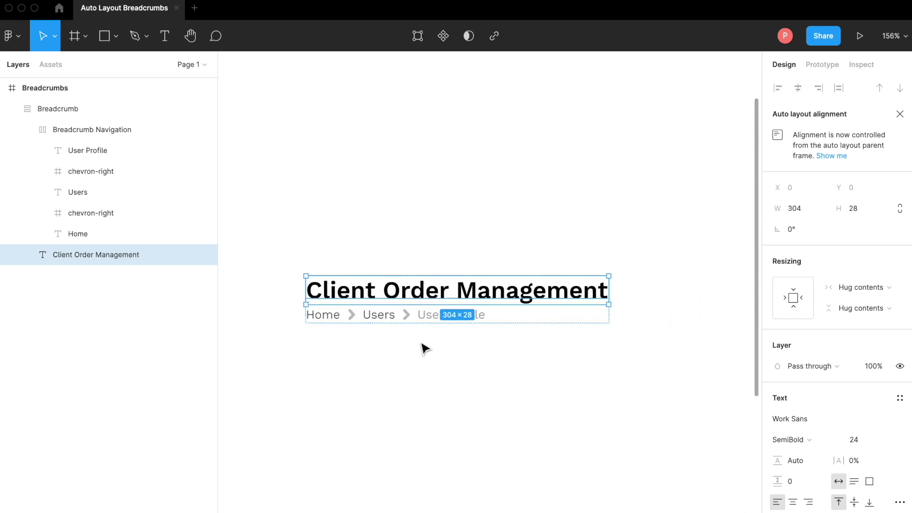
# Step: Rename the 'Users' breadcrumb item to 'Clients'
pyautogui.scroll(2, 425, 349)
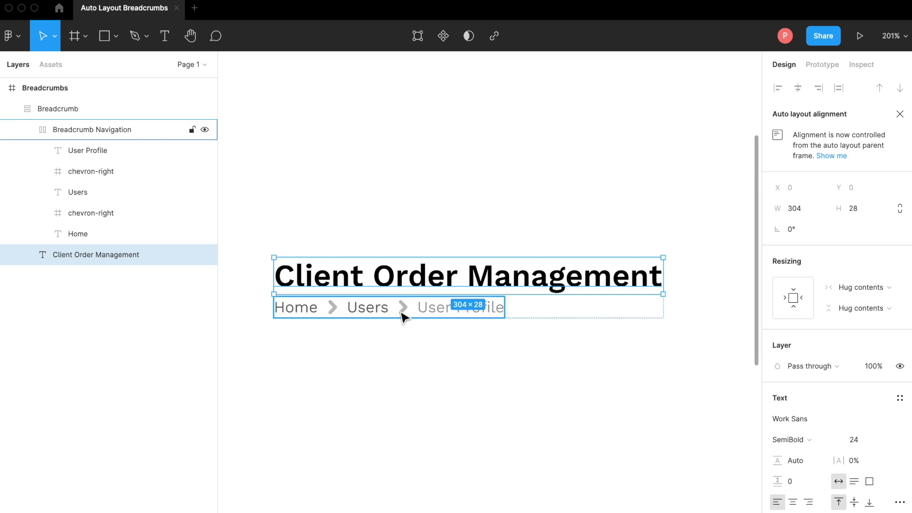
pyautogui.click(366, 310)
pyautogui.doubleClick(364, 306)
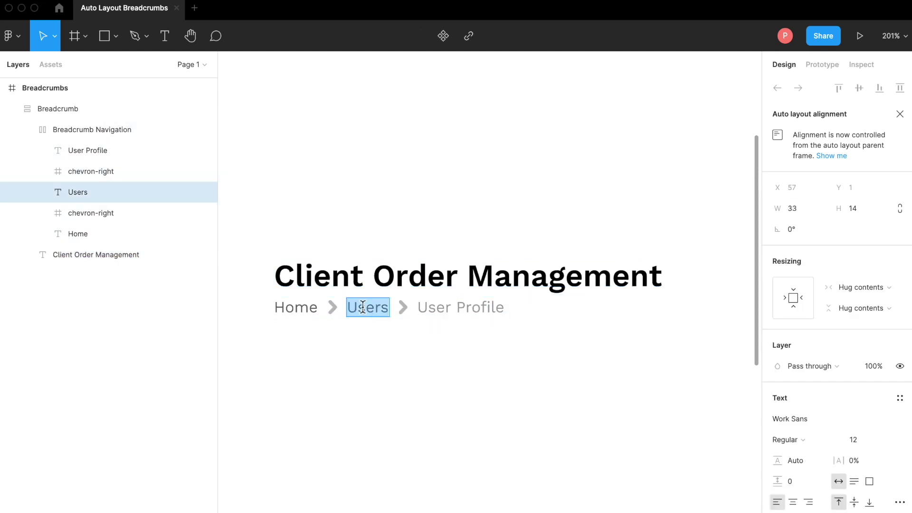
pyautogui.write('Clients')
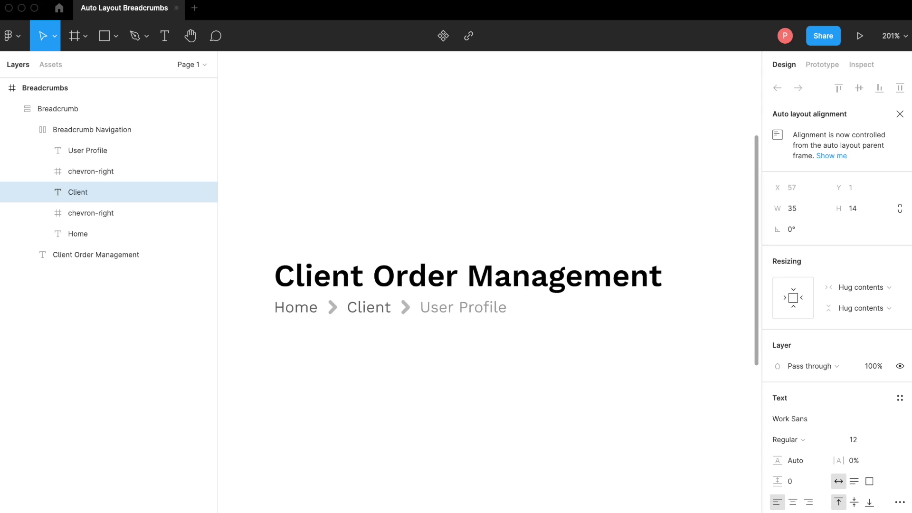
pyautogui.click(414, 346)
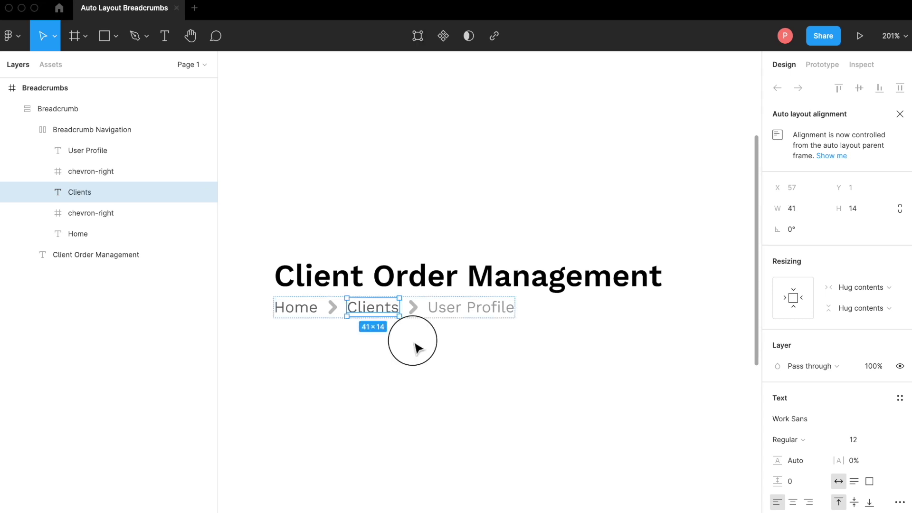
# Step: Duplicate the Clients item with its chevron, place the copy after it, and rename it 'Client Profile'
pyautogui.click(421, 311)
pyautogui.press('super+d')
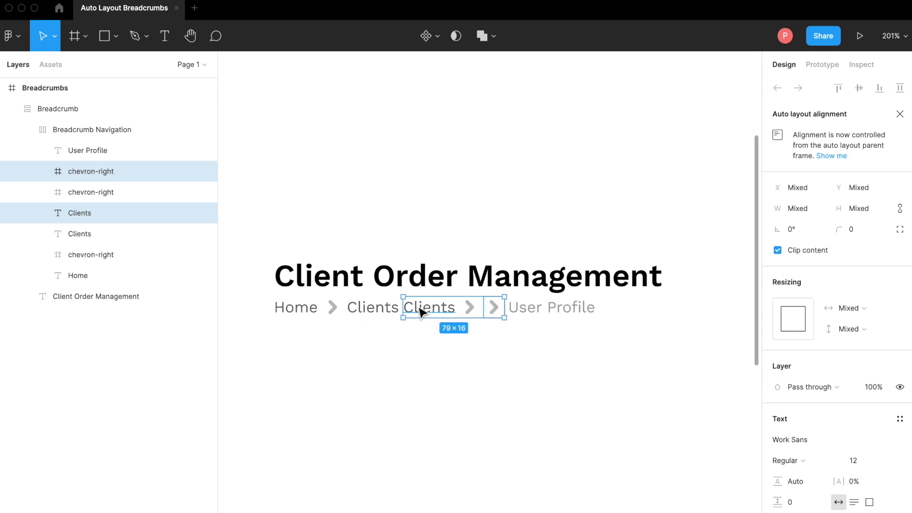
pyautogui.moveTo(421, 309); pyautogui.dragTo(444, 311)
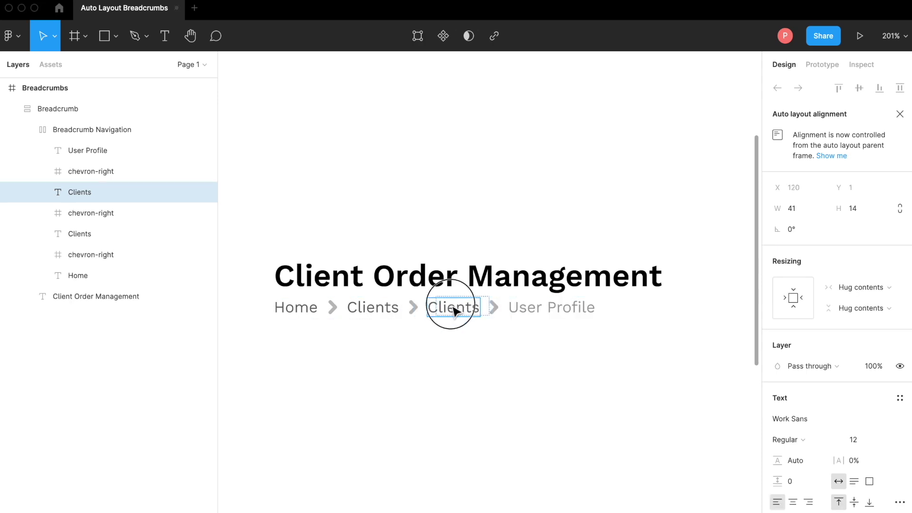
pyautogui.doubleClick(449, 306)
pyautogui.write('Cl')
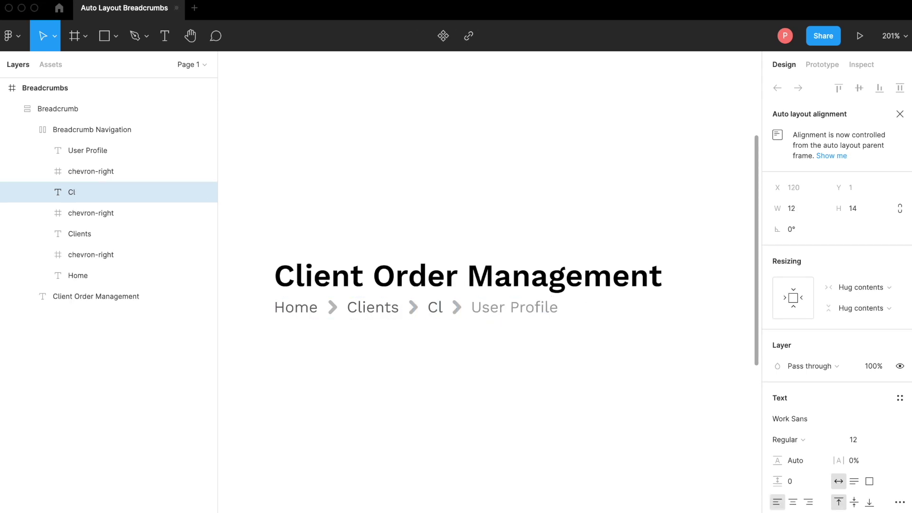
pyautogui.write('ient Profile')
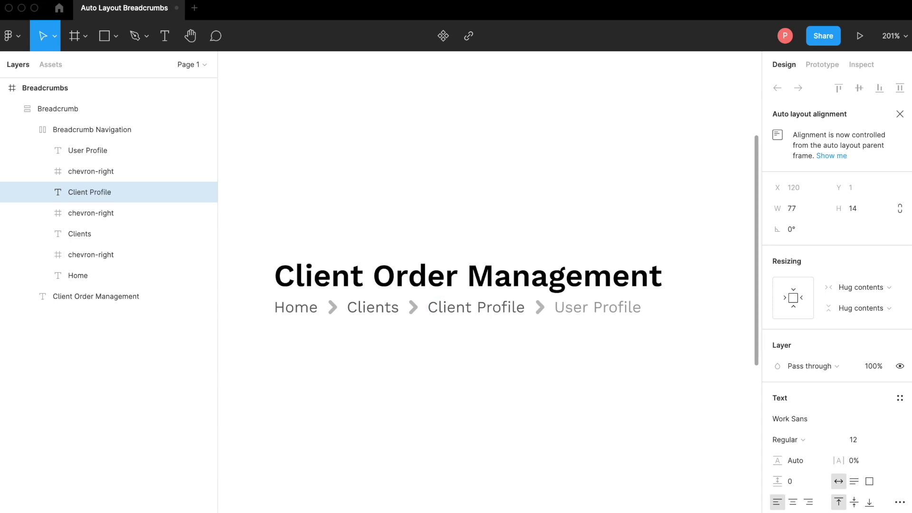
# Step: Replace the last crumb's 'User Profile' text with 'Order Management'
pyautogui.doubleClick(575, 309)
pyautogui.press('super+a')
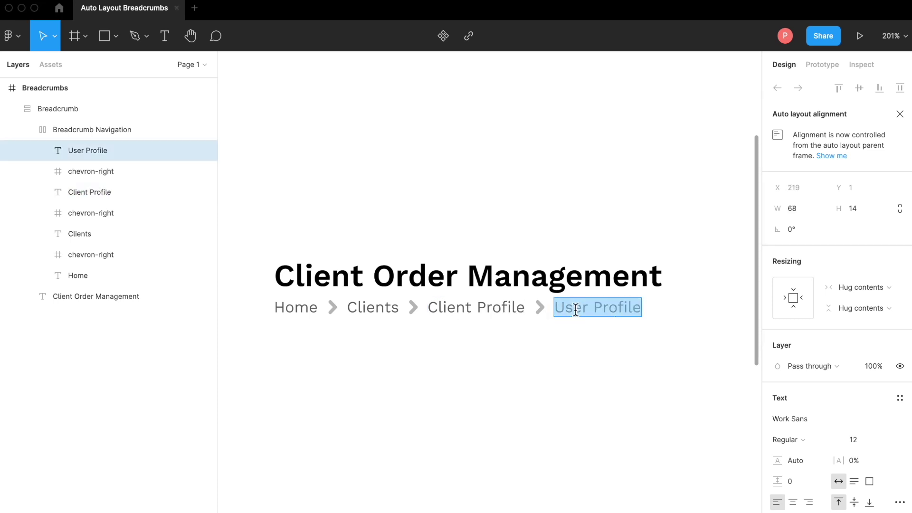
pyautogui.write('Order Mana')
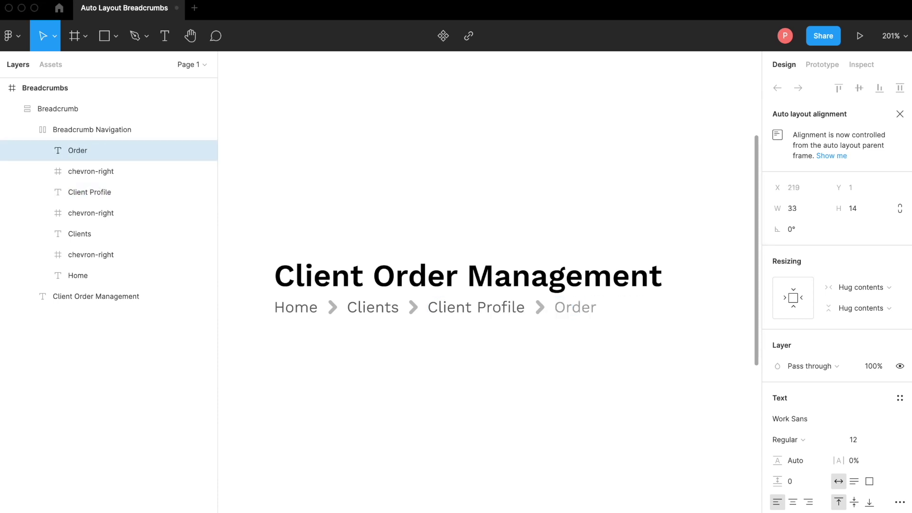
pyautogui.write('gement')
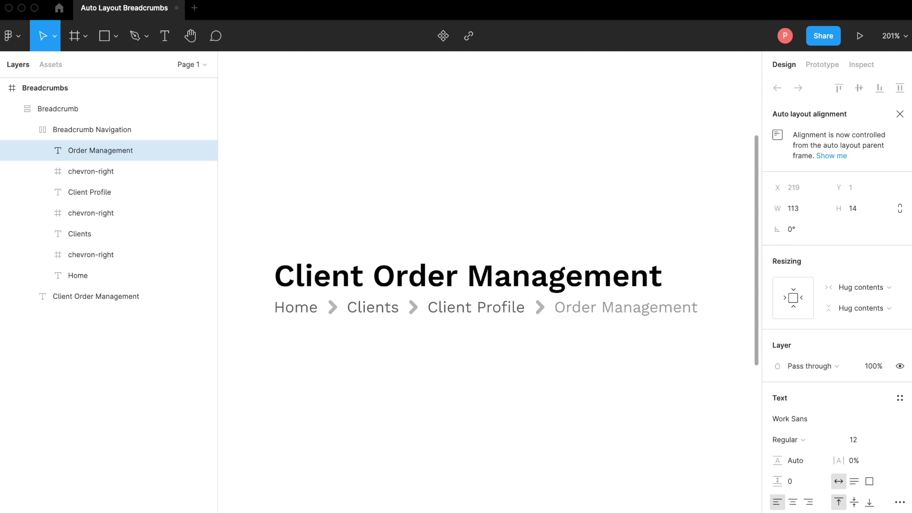
pyautogui.click(660, 372)
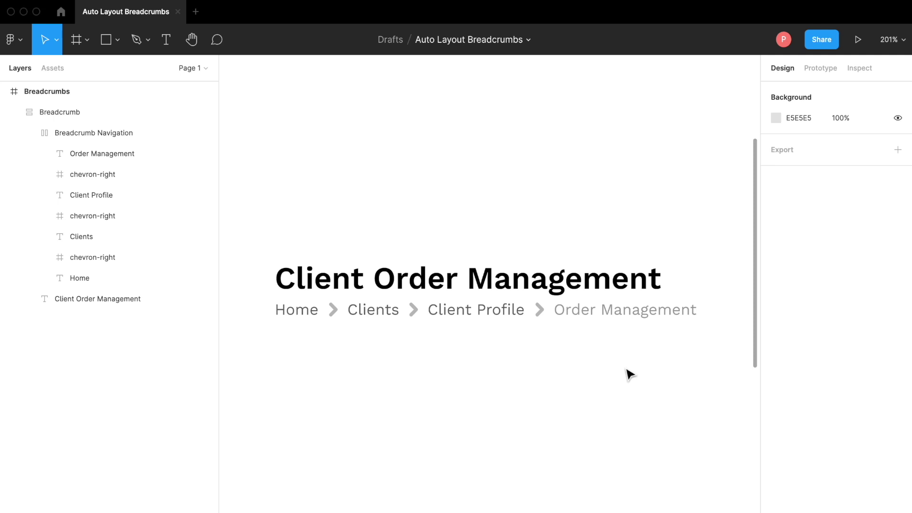
pyautogui.scroll(-4, 630, 375)
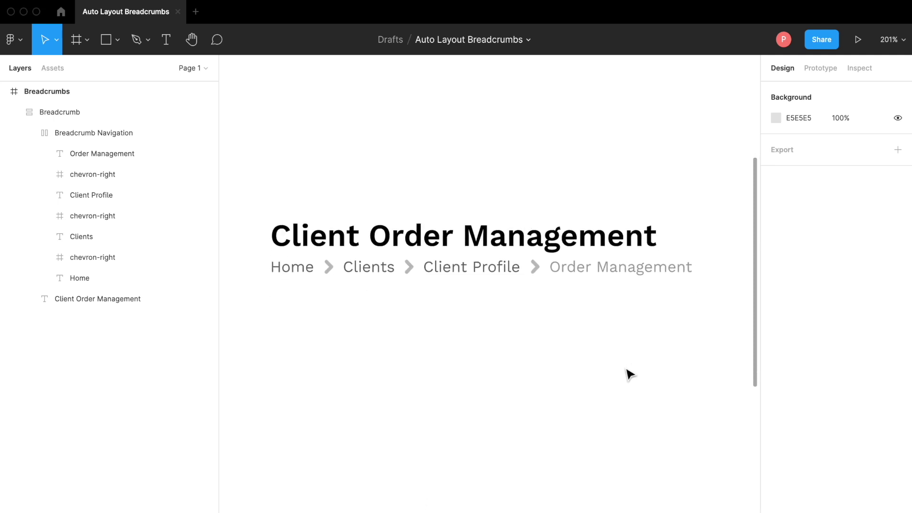
pyautogui.scroll(-2, 630, 375)
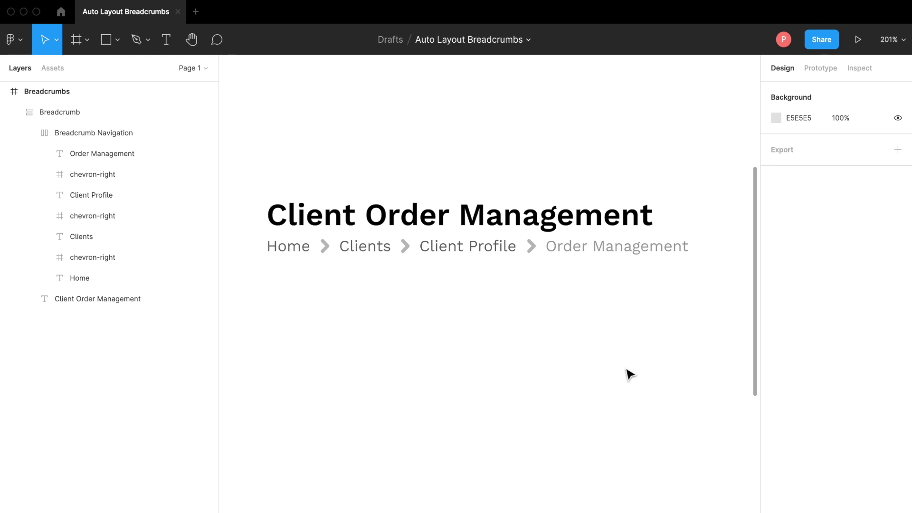
pyautogui.scroll(-5, 629, 375)
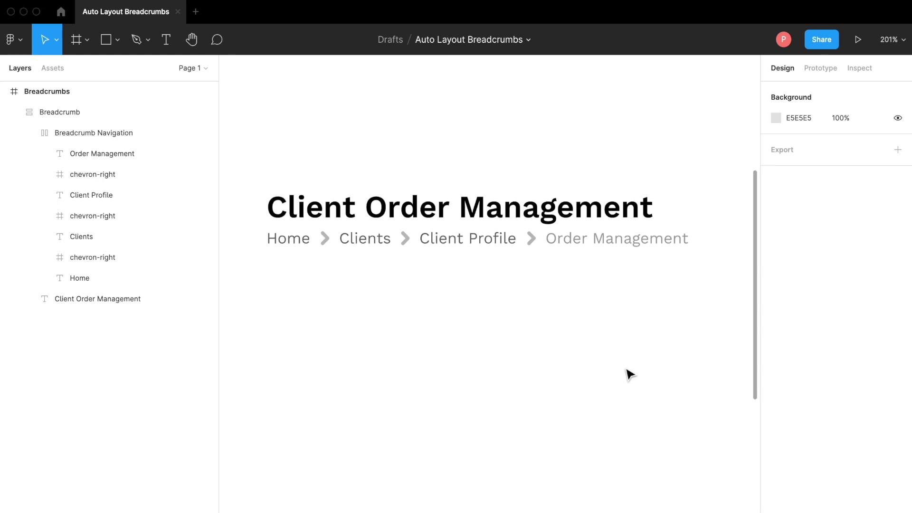
pyautogui.scroll(-2, 629, 376)
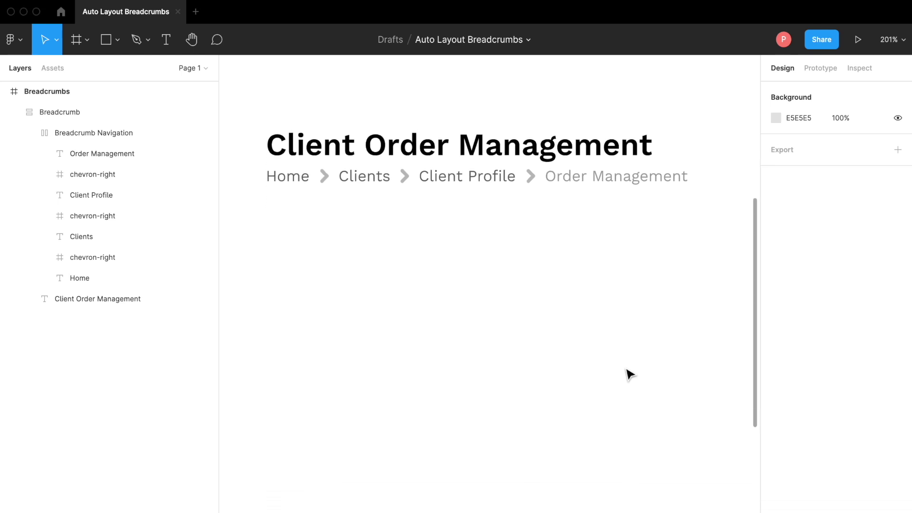
pyautogui.scroll(-2, 630, 375)
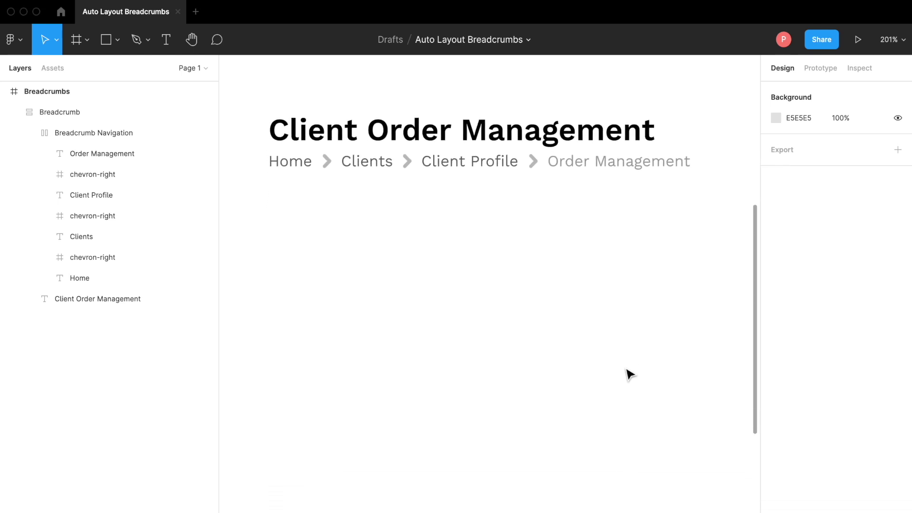
pyautogui.scroll(-1, 629, 375)
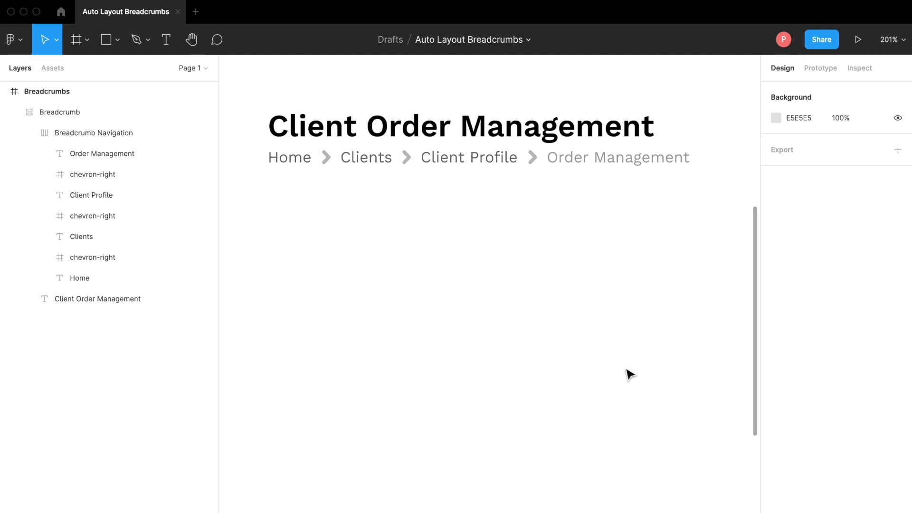